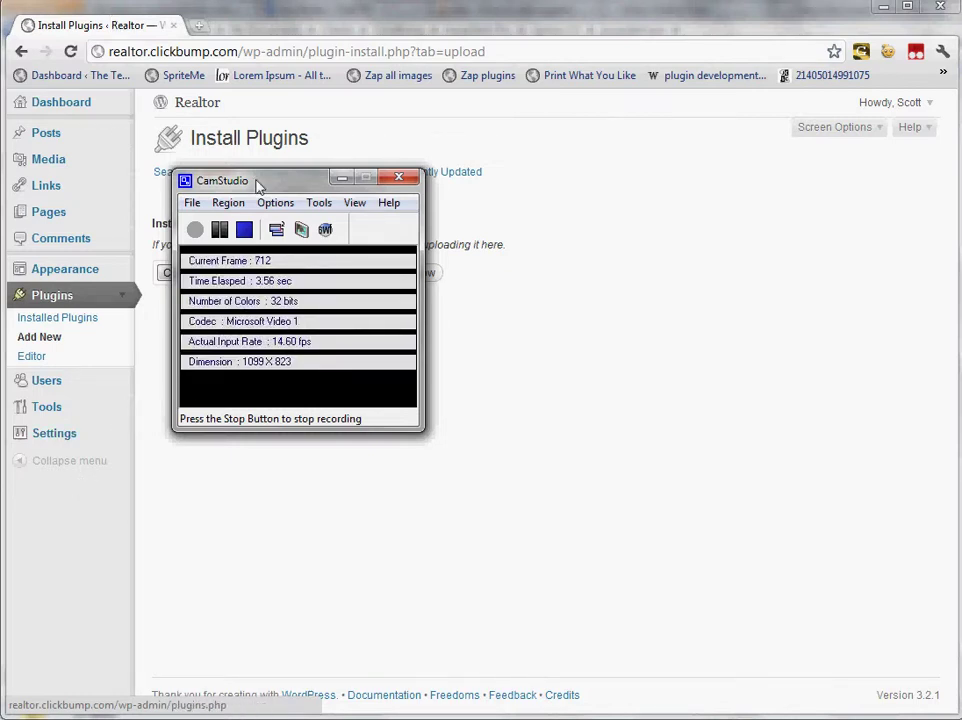
drag(260, 181, 961, 210)
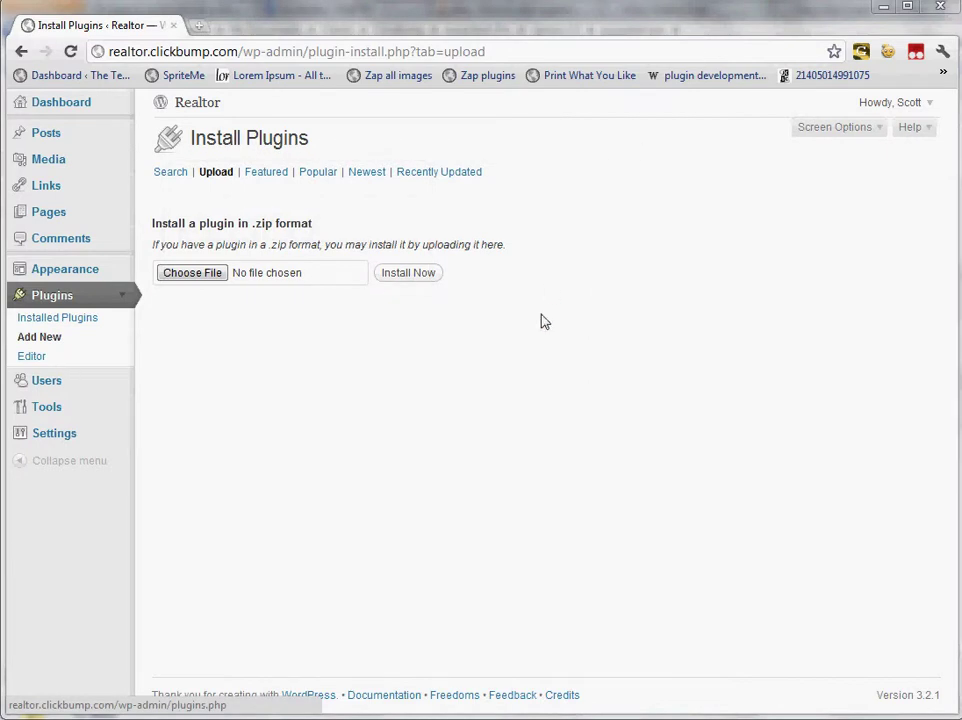
click(157, 52)
key(Return)
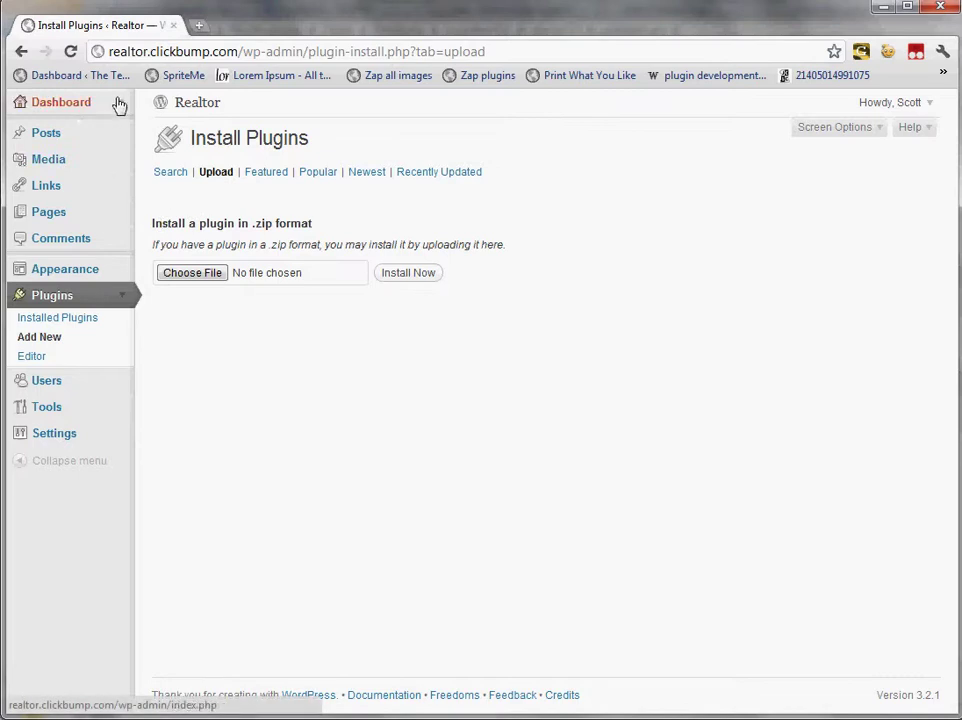
Step: Open the Realtor site's front page in a new tab, look over its default layout, and return to the admin area
right_click(195, 108)
click(208, 116)
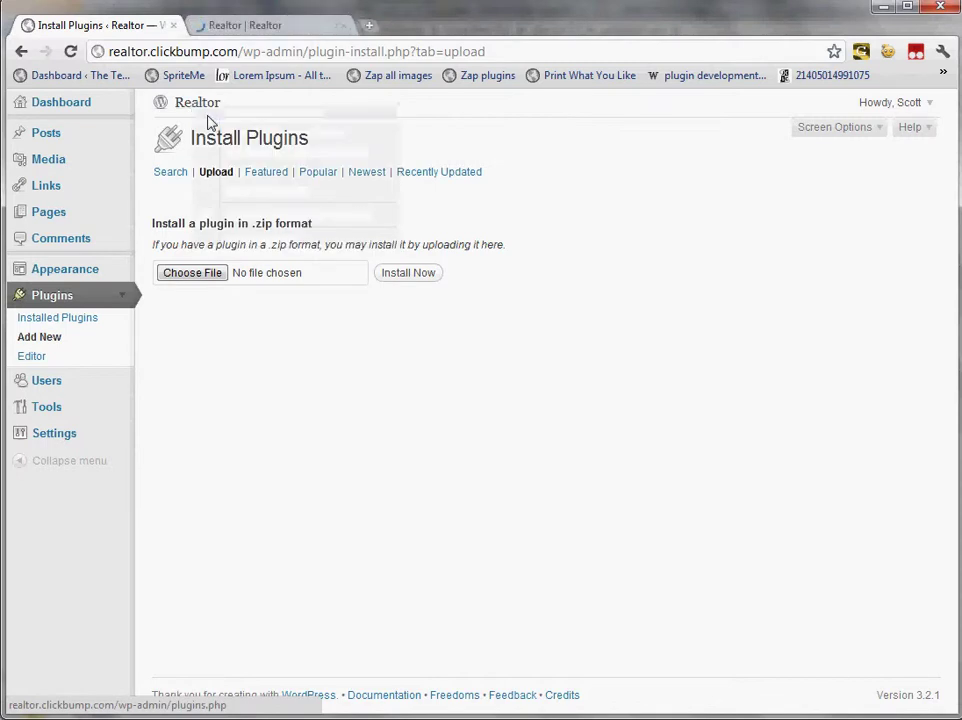
key(ctrl+Tab)
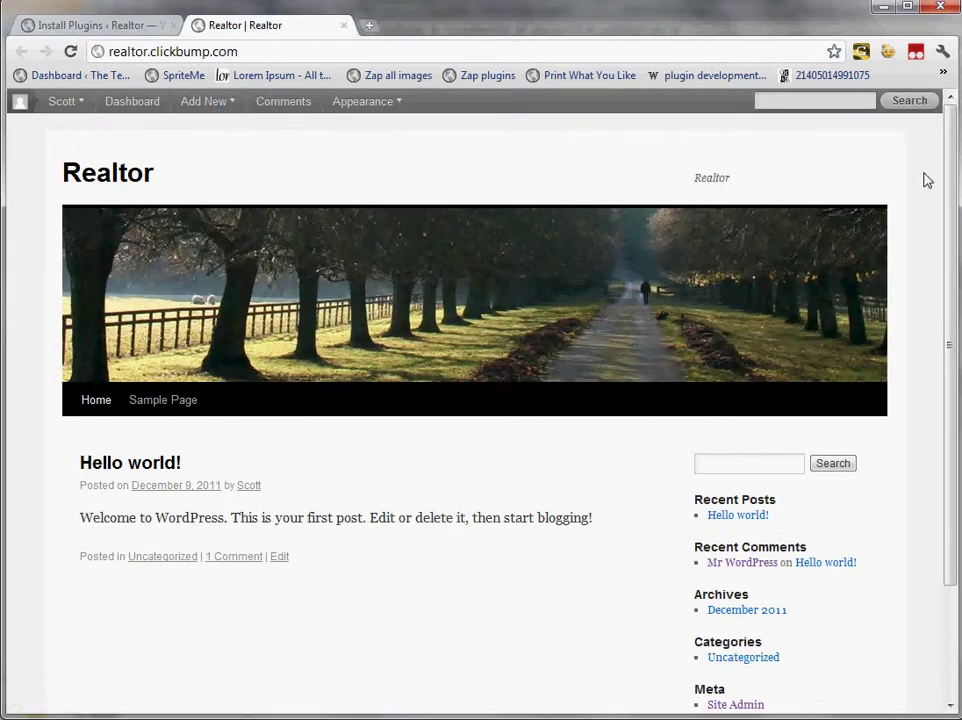
scroll(936, 203, down, 2)
scroll(936, 203, up, 2)
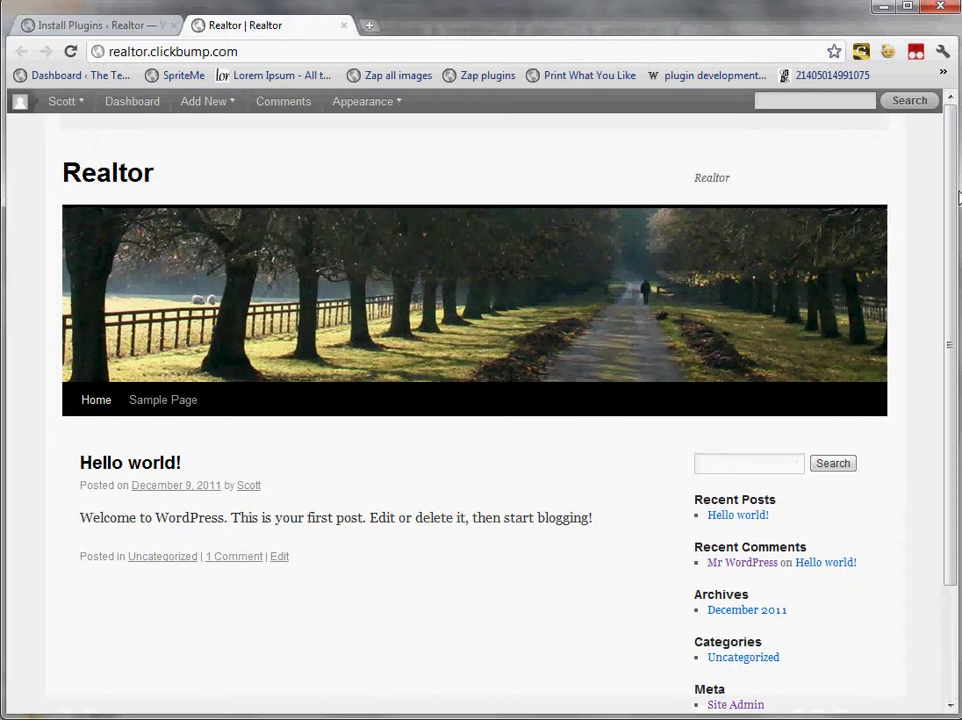
key(ctrl+shift+Tab)
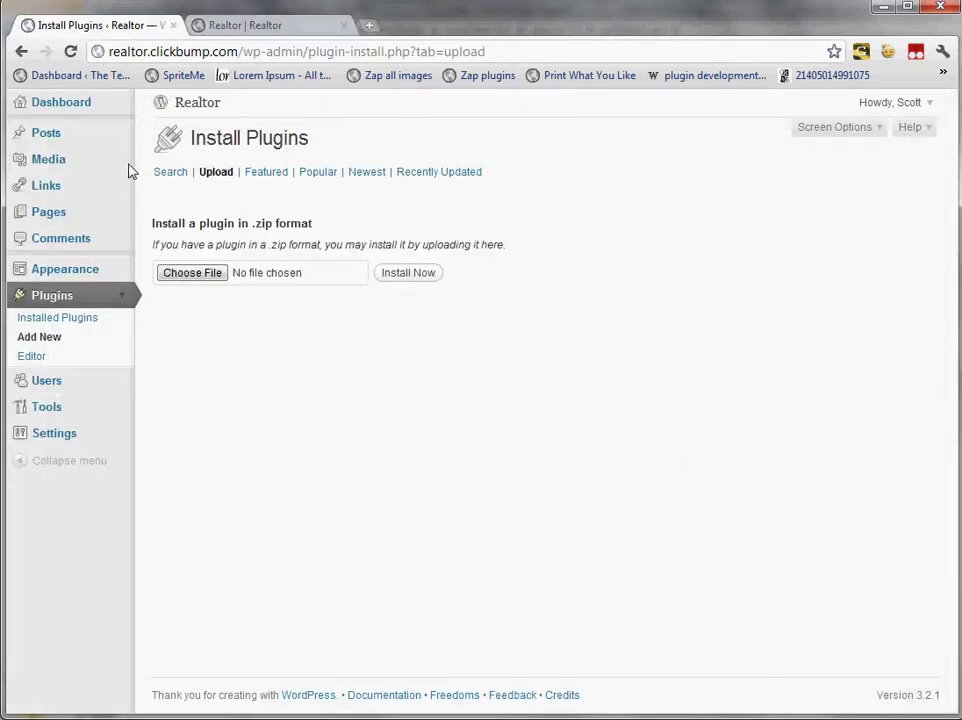
Step: Review the site's existing posts, pages and installed themes in the admin area
click(82, 136)
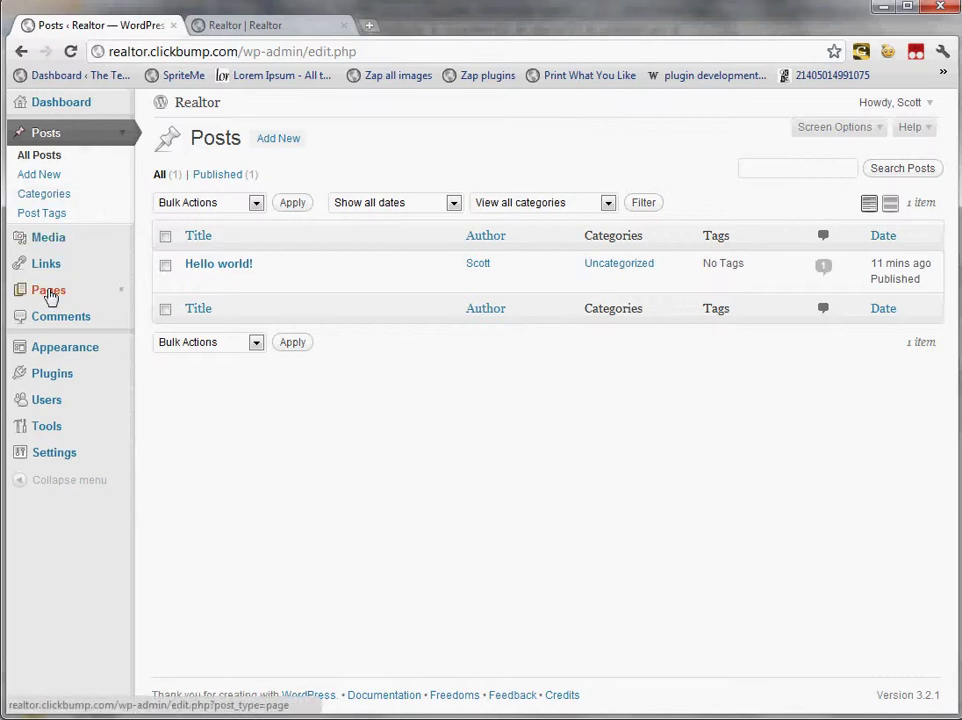
click(50, 294)
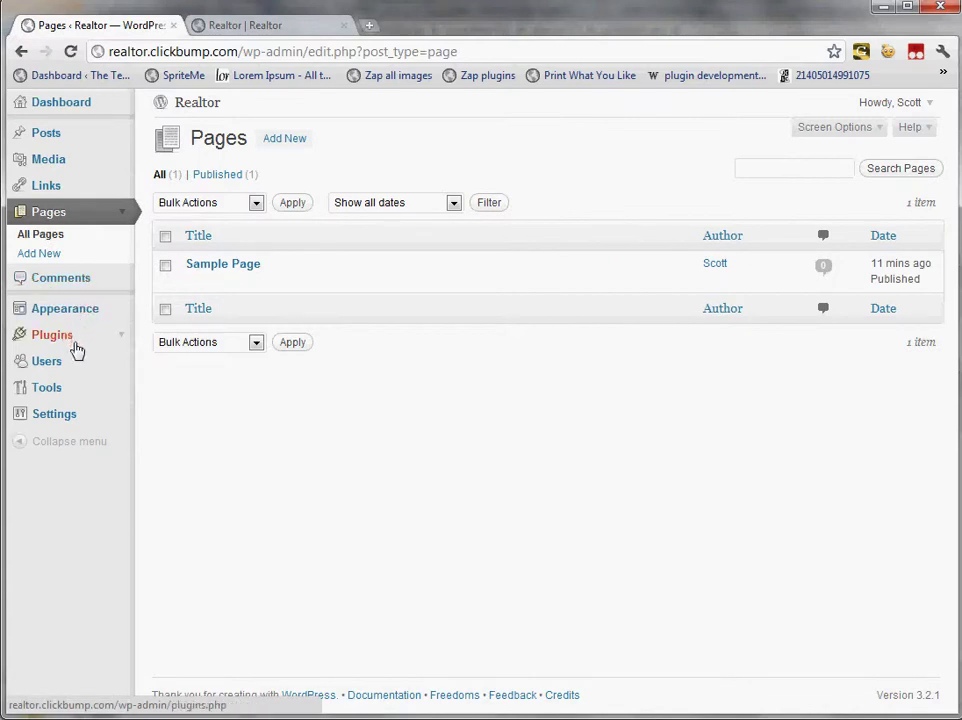
click(87, 319)
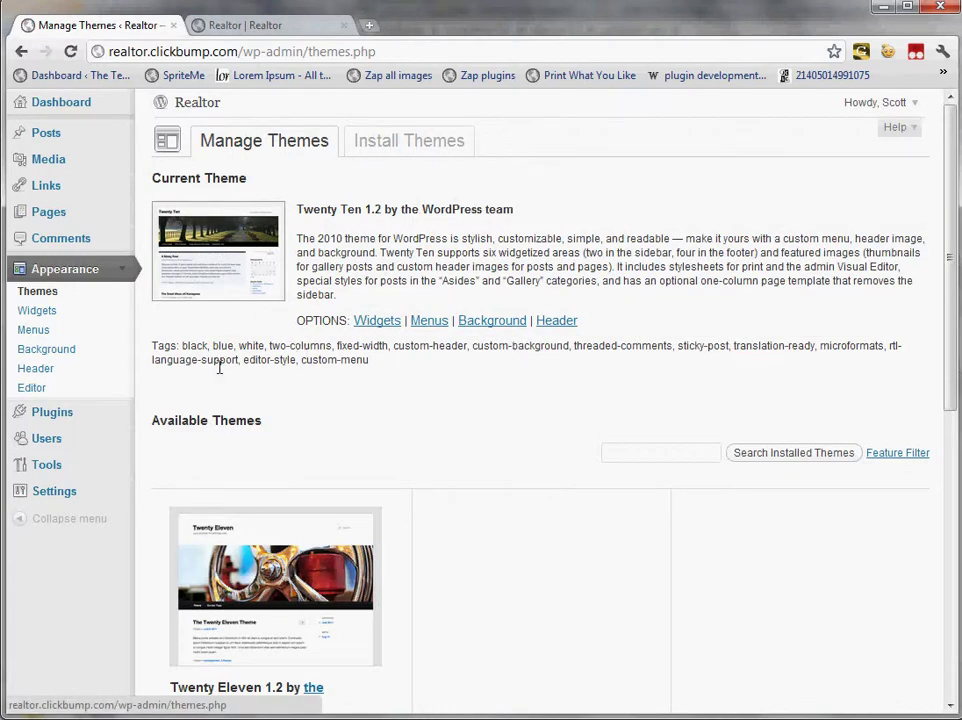
click(125, 272)
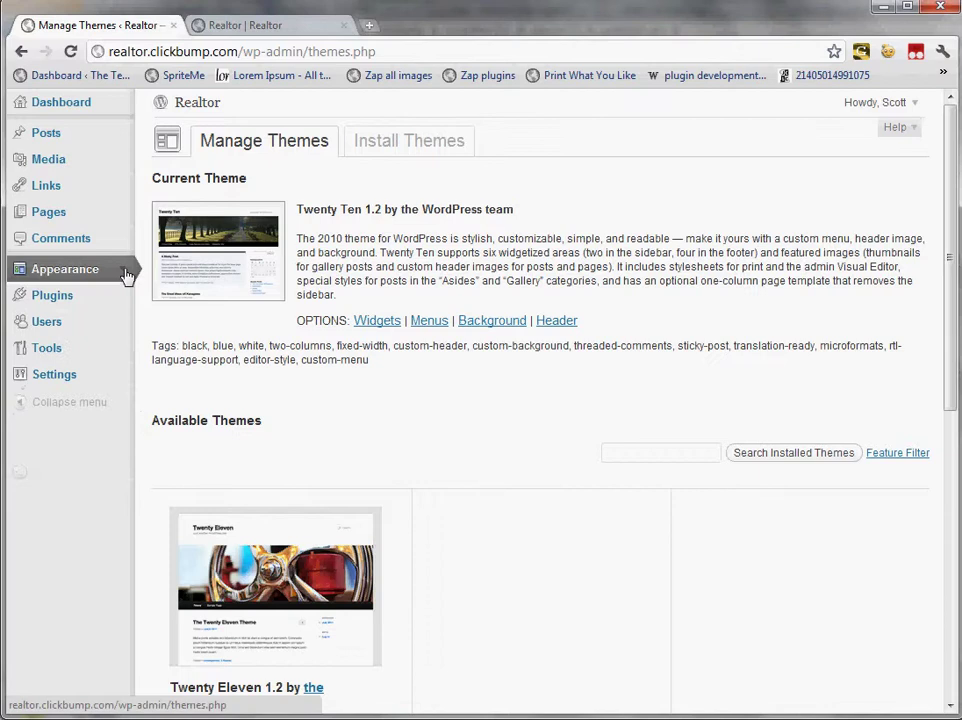
Step: Install the plugin by uploading jumpstart-pro.zip from the JumpStart-Pro version 3.3 folder, and activate it
click(87, 298)
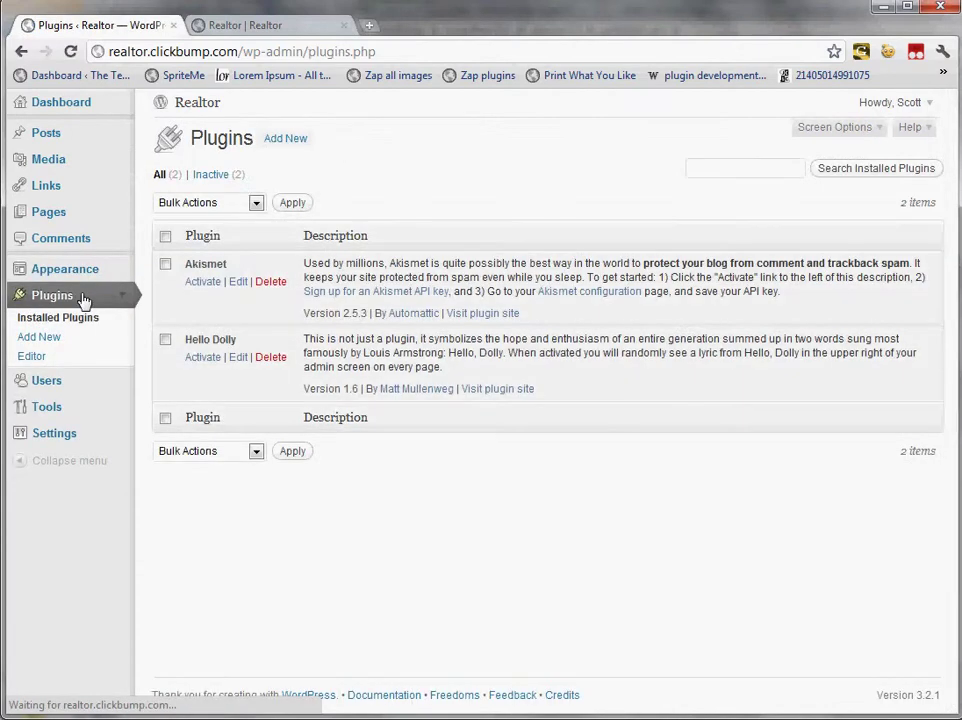
click(285, 140)
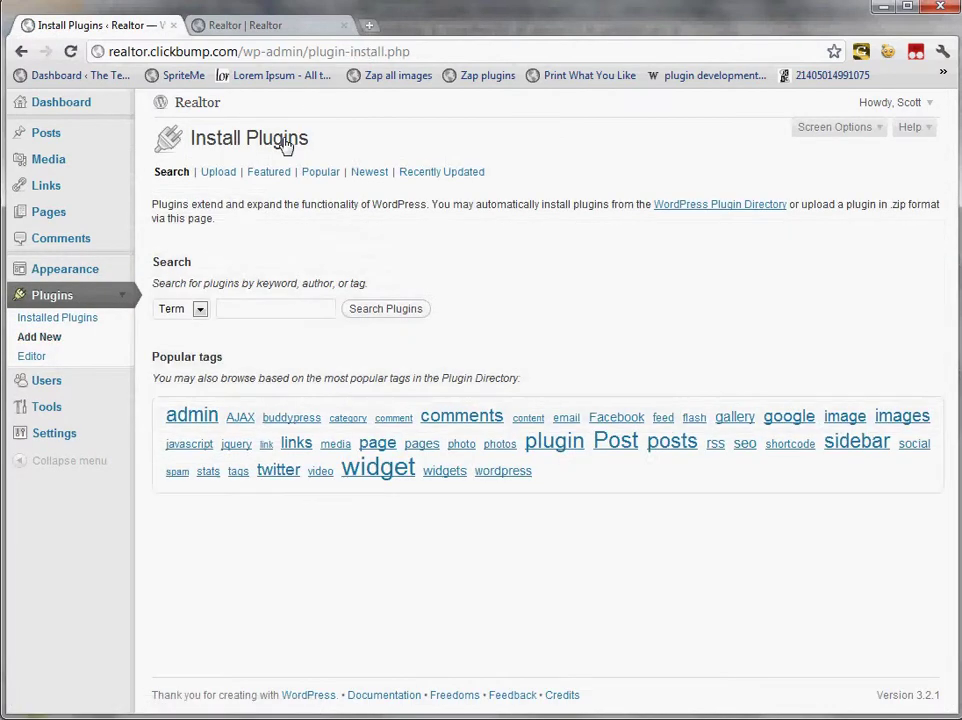
click(217, 172)
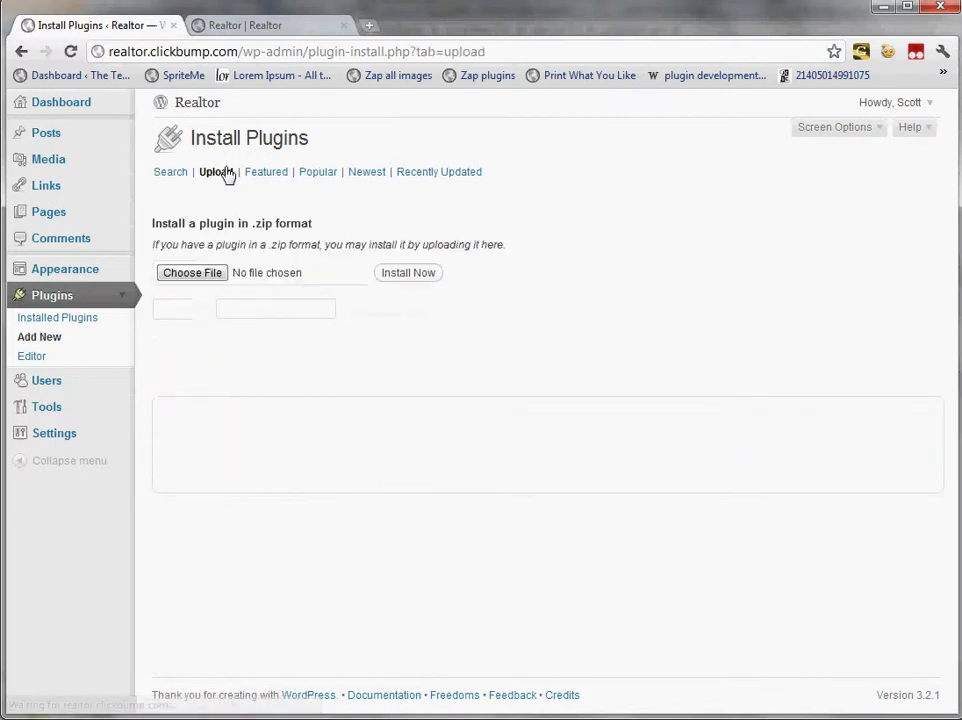
click(177, 277)
click(140, 307)
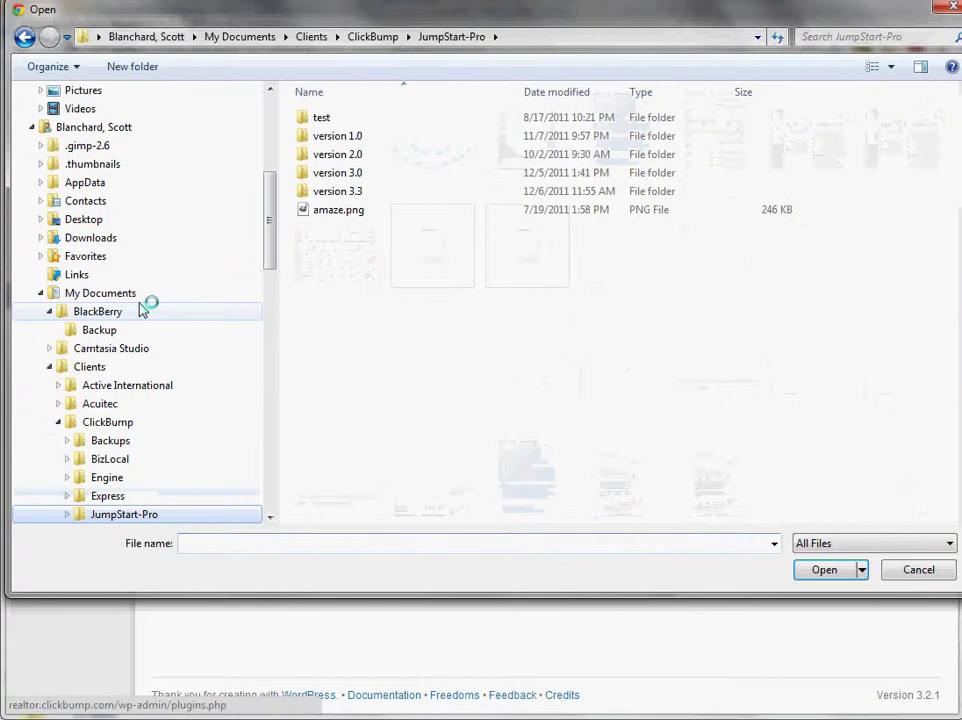
double_click(362, 193)
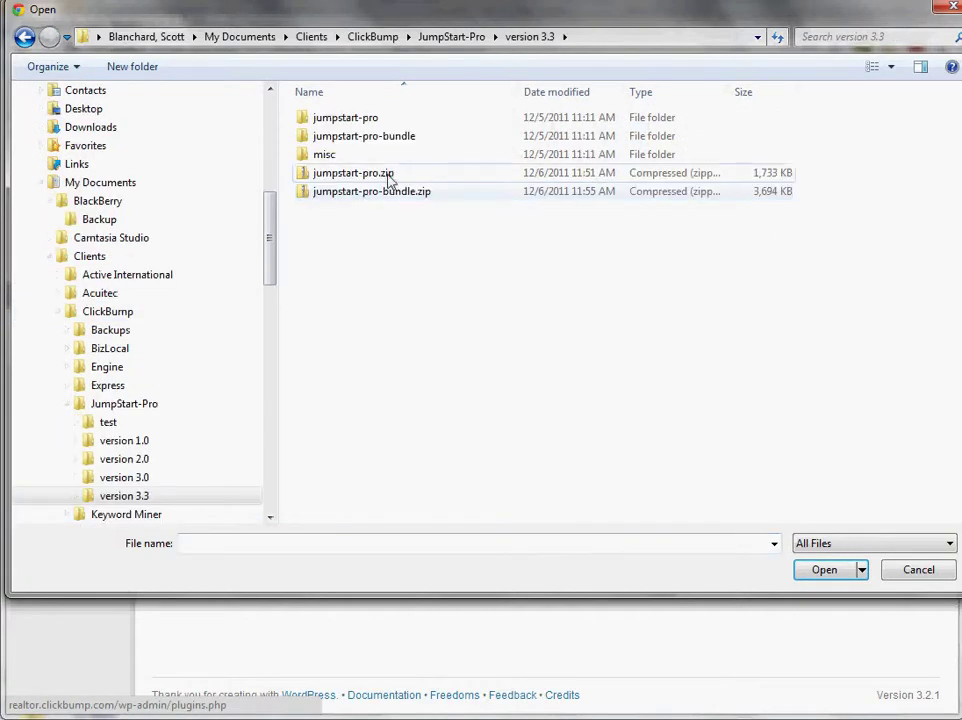
double_click(389, 175)
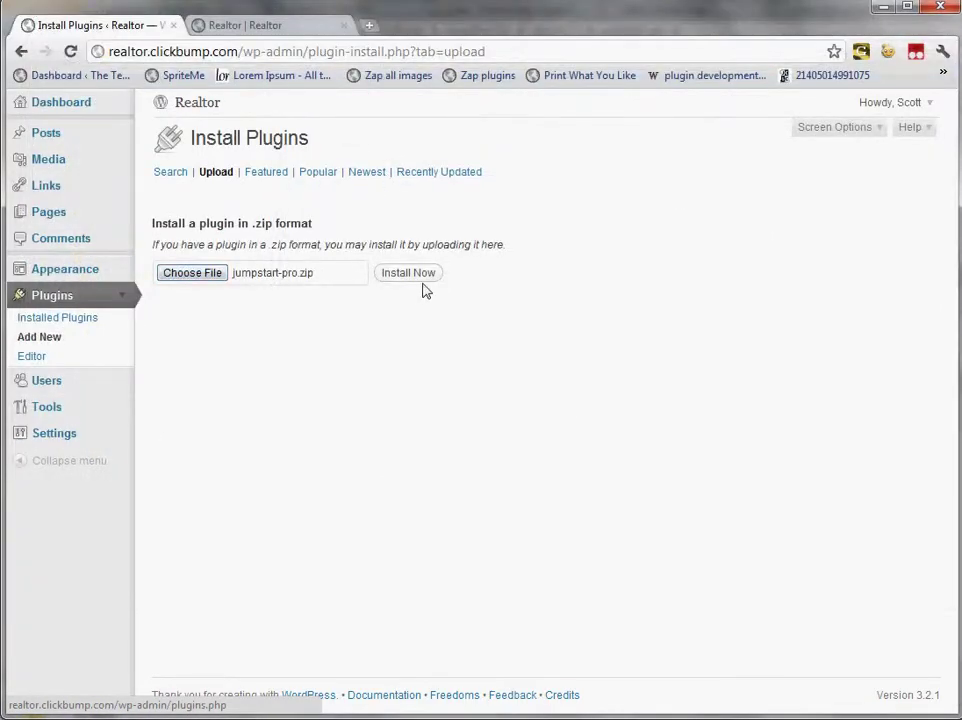
click(424, 280)
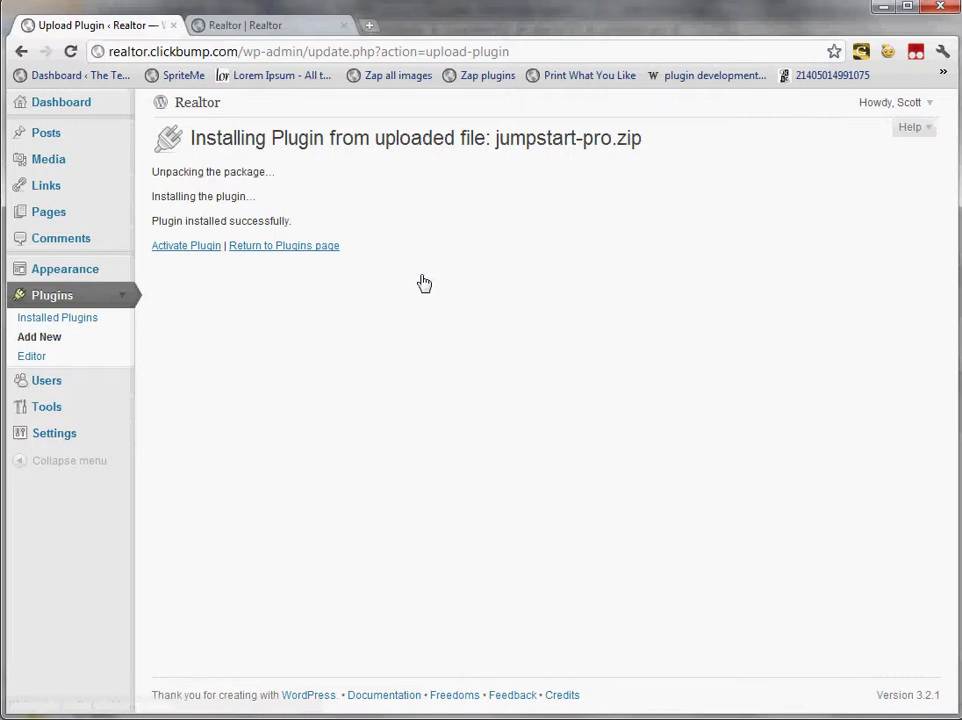
click(205, 255)
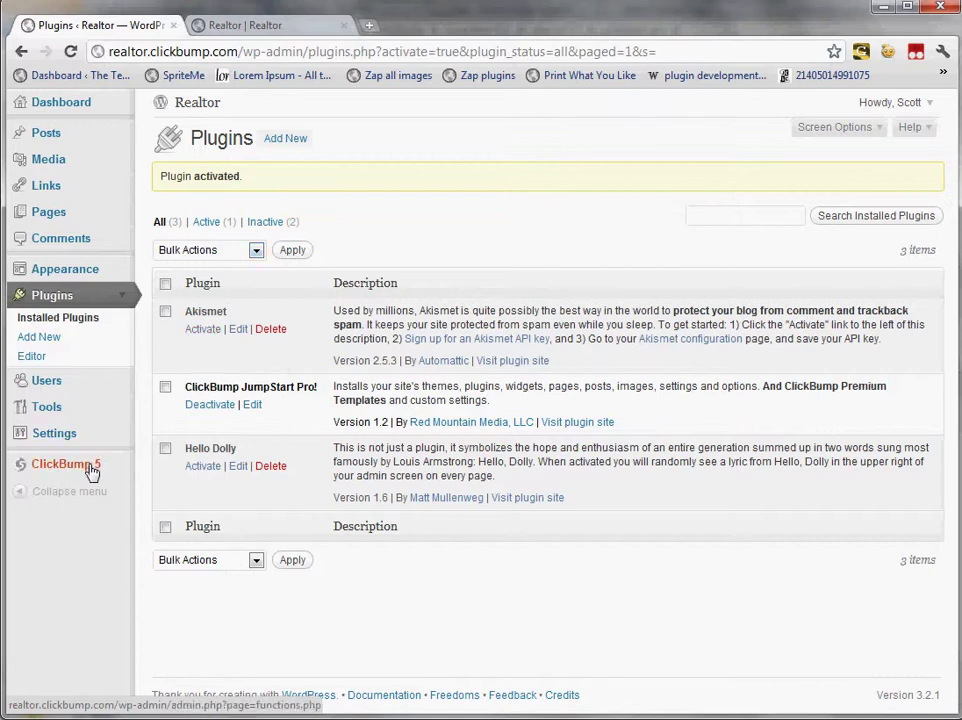
Step: Deactivate the ClickBump JumpStart Pro! plugin and delete its files
click(225, 406)
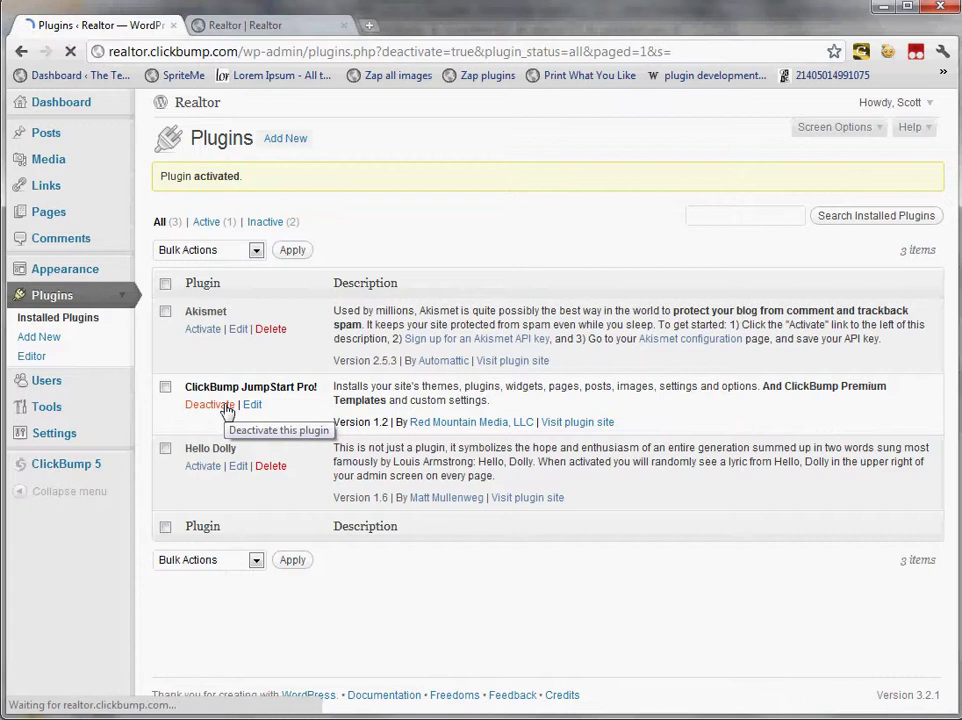
click(266, 407)
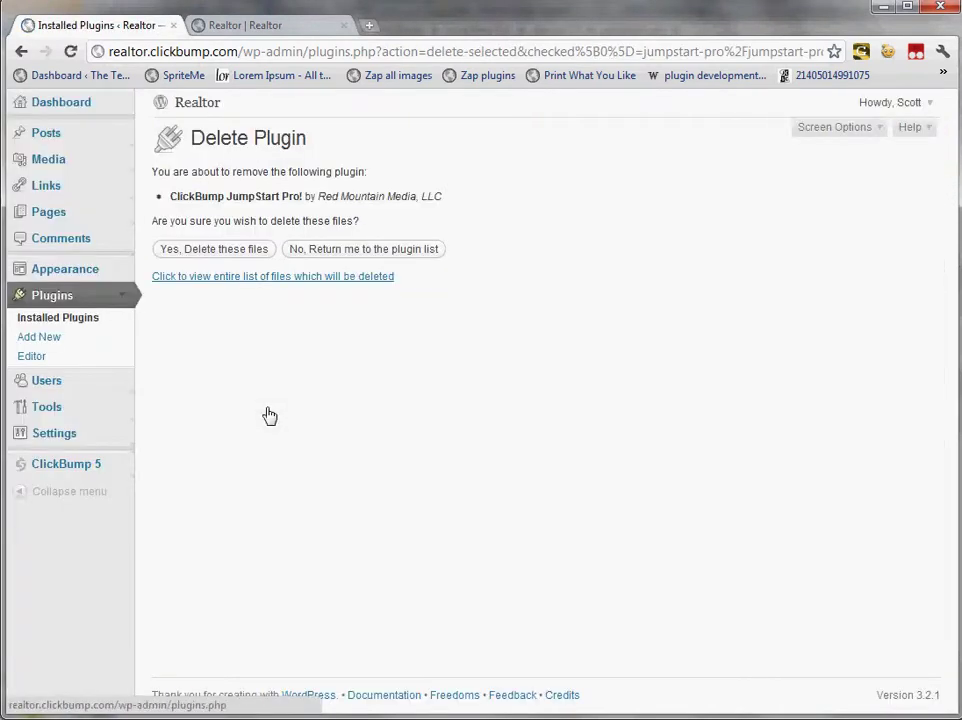
click(248, 250)
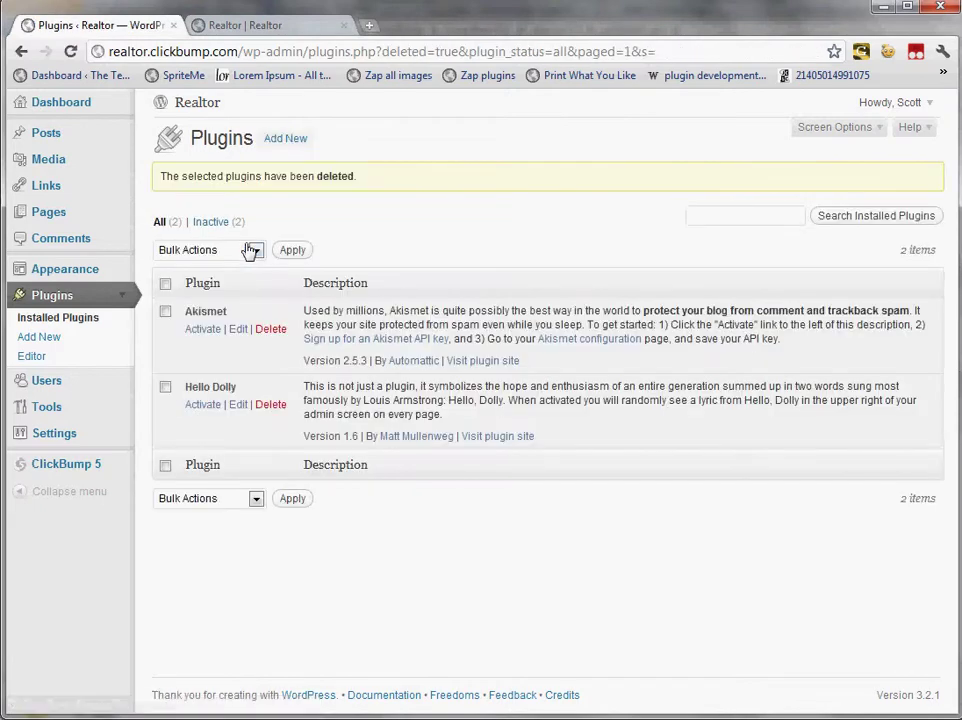
Step: Reload the site's front page and examine the home page from the header and slider down to the footer boxes and social icons
key(ctrl+Tab)
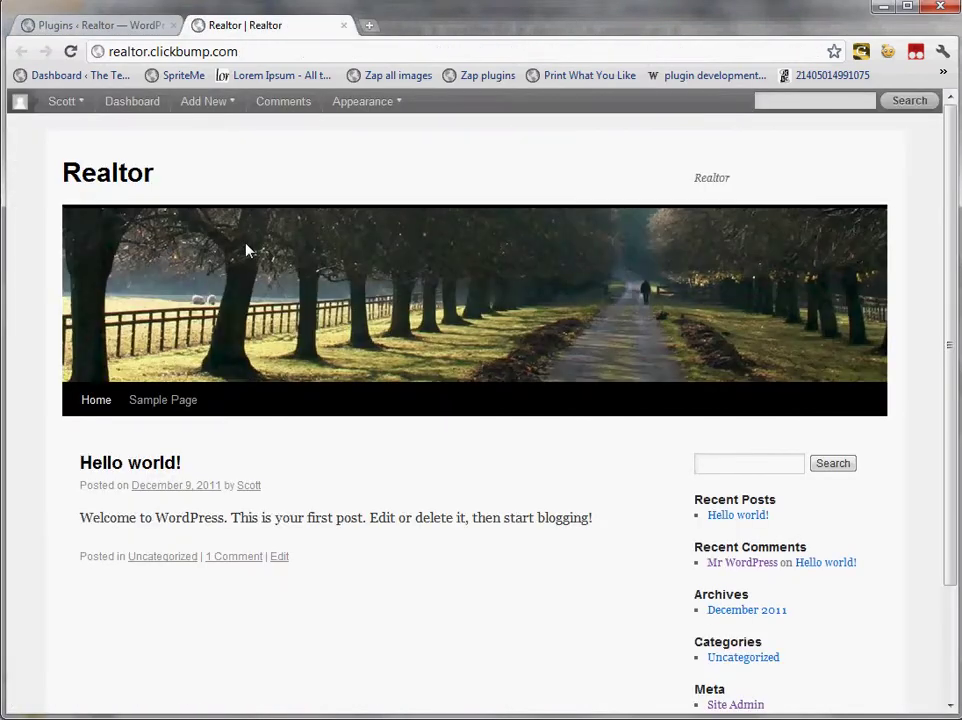
key(F5)
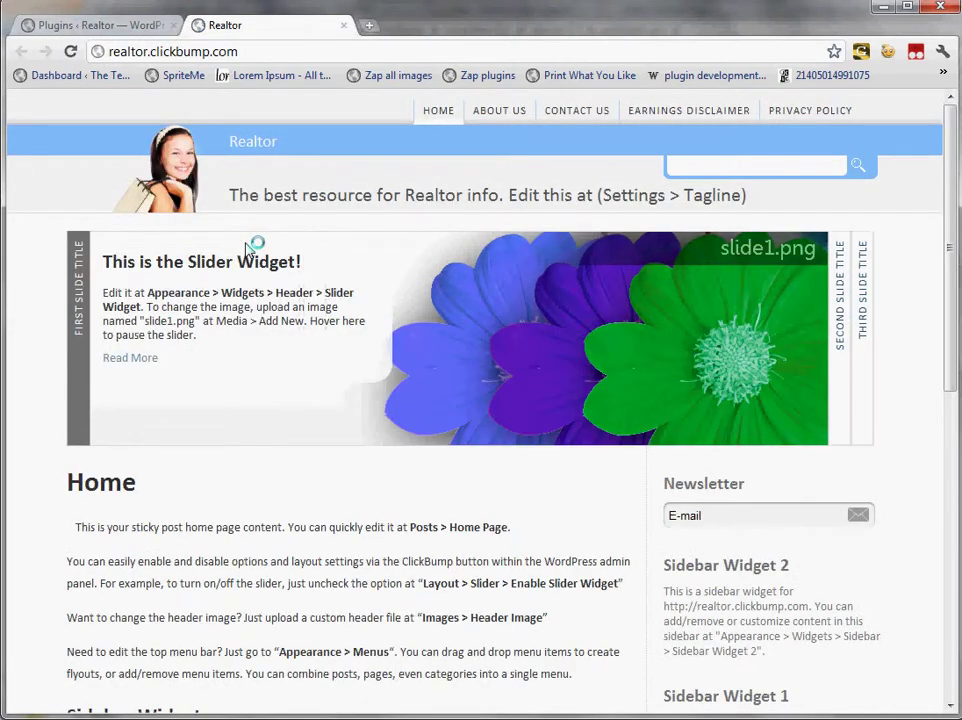
drag(951, 300, 932, 618)
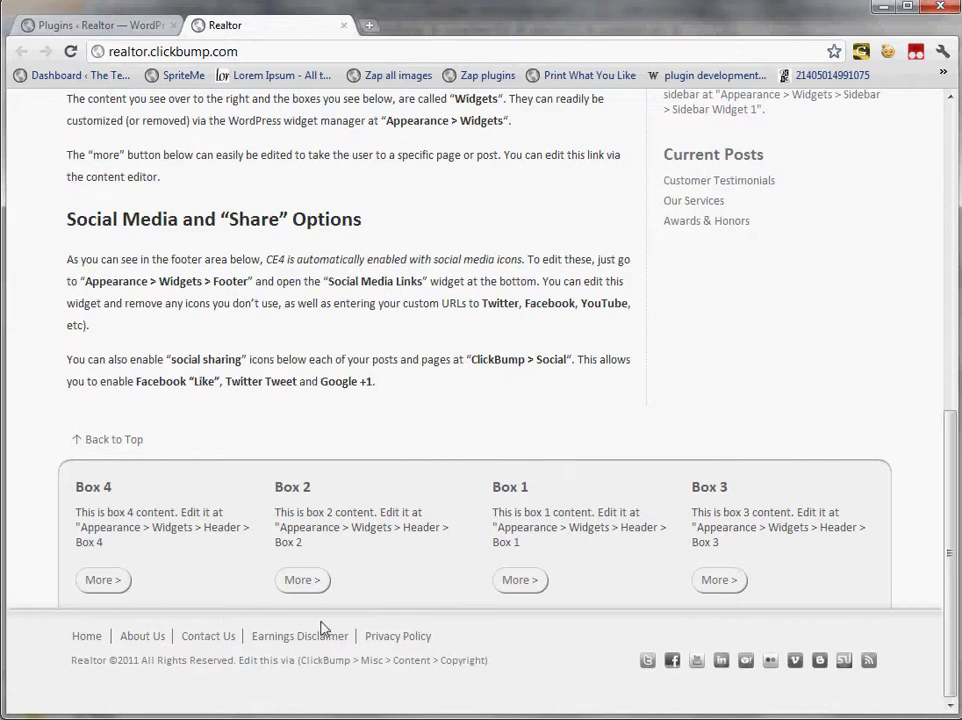
scroll(575, 645, up, 5)
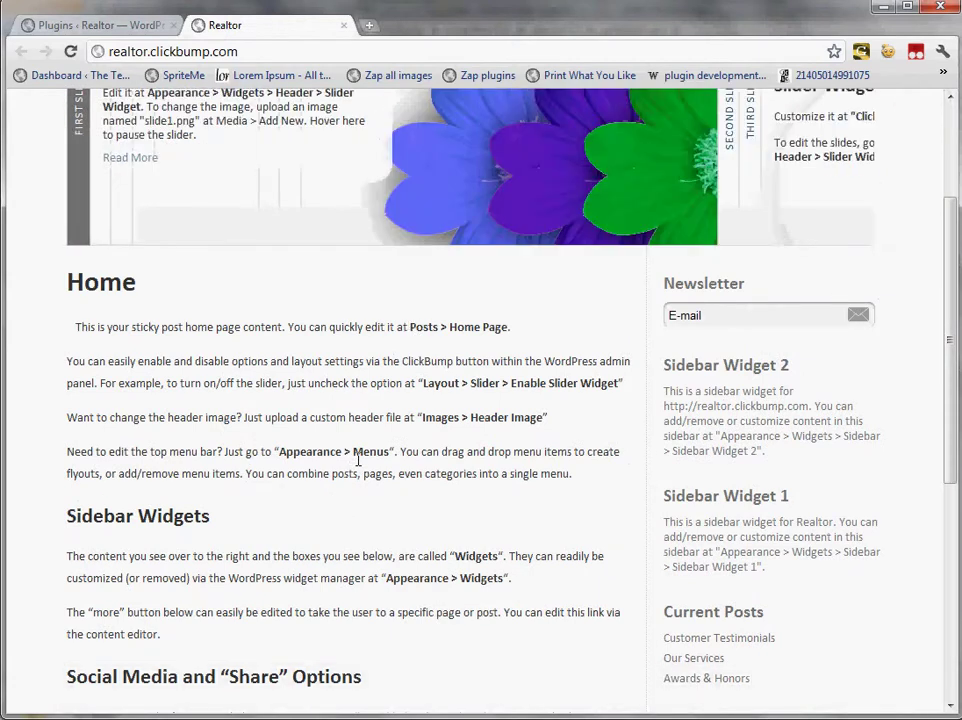
scroll(354, 314, up, 2)
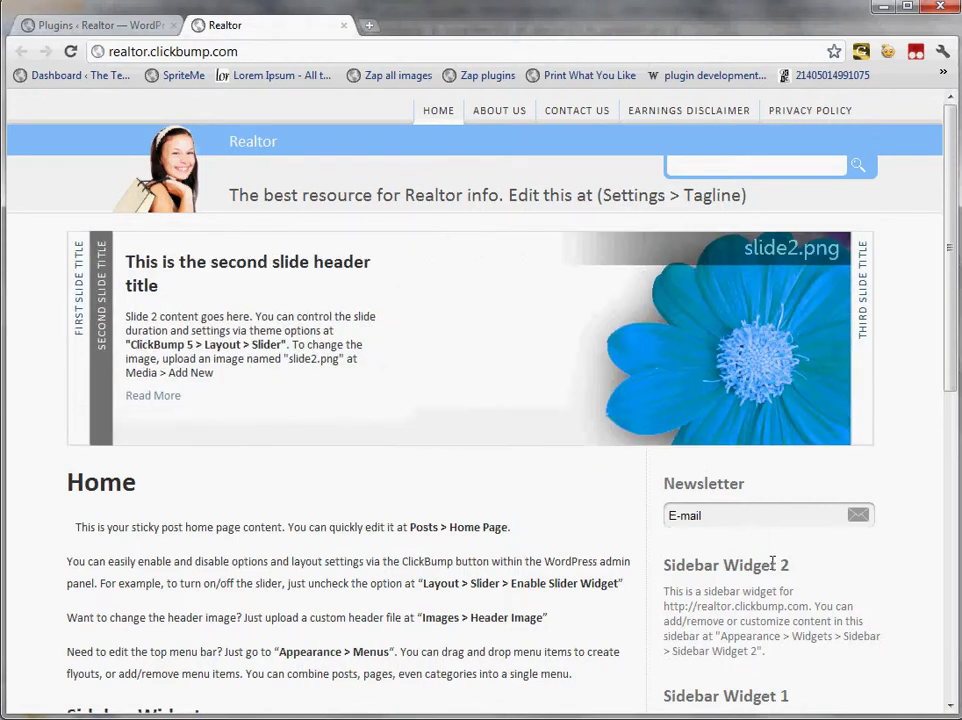
drag(950, 365, 945, 330)
click(780, 159)
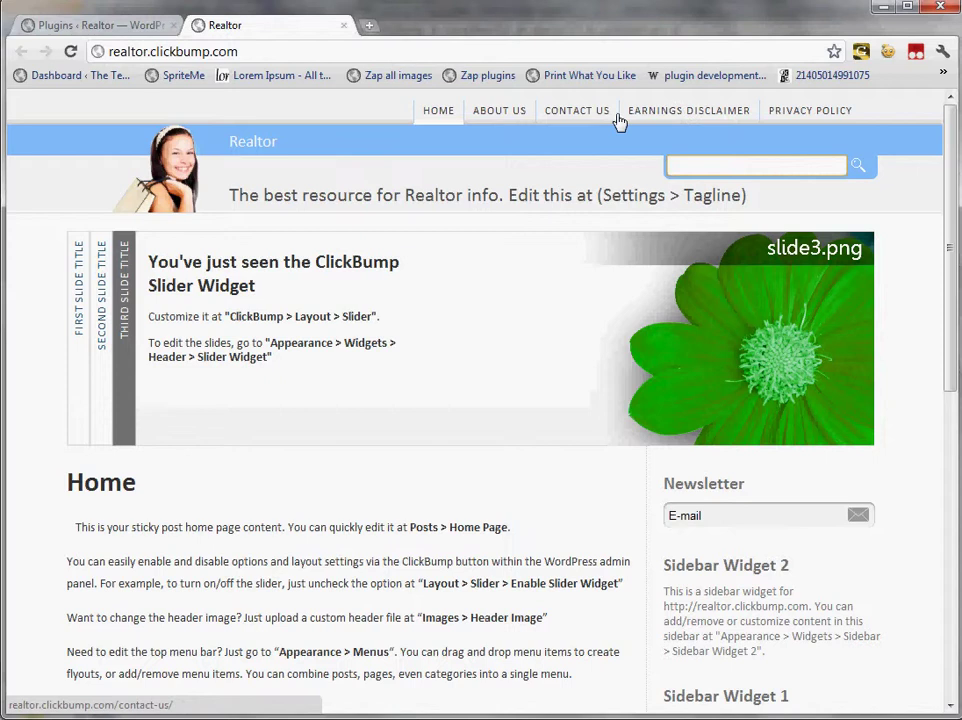
Step: View the site's Earnings Disclaimer and Privacy Policy pages, and return to the home page
click(679, 121)
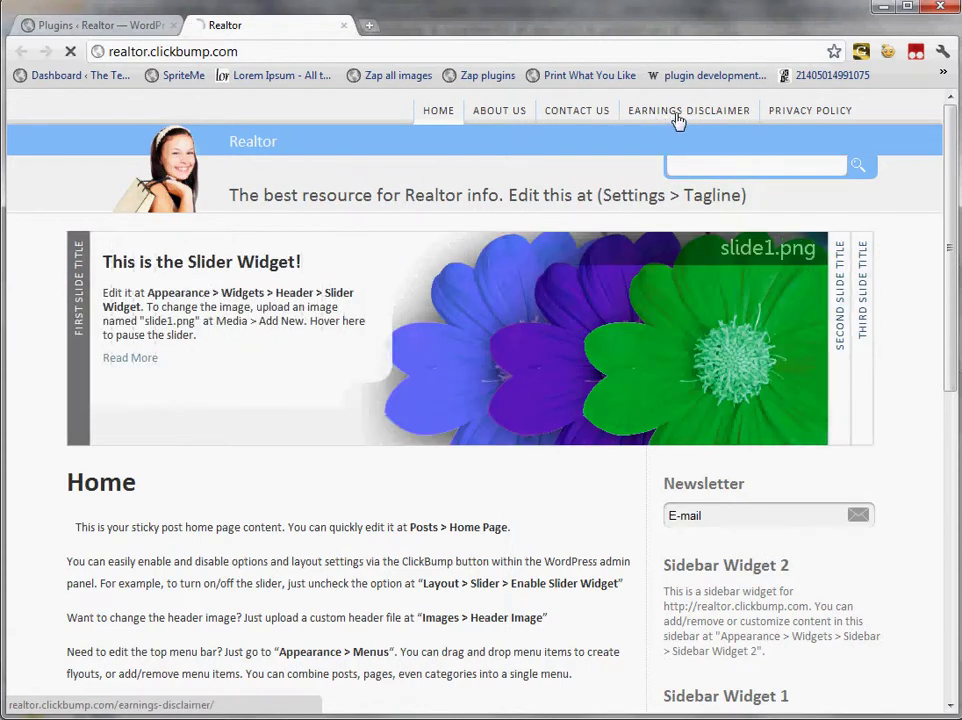
mouse_move(951, 208)
mouse_down()
mouse_move(927, 612)
mouse_move(928, 378)
mouse_move(945, 200)
mouse_up()
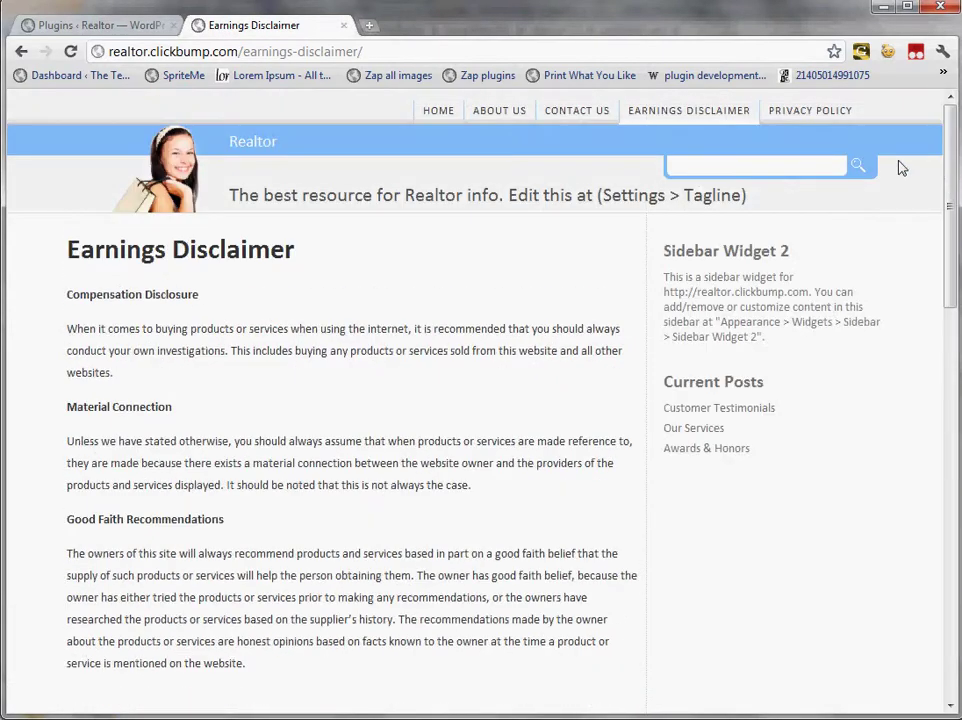
click(818, 119)
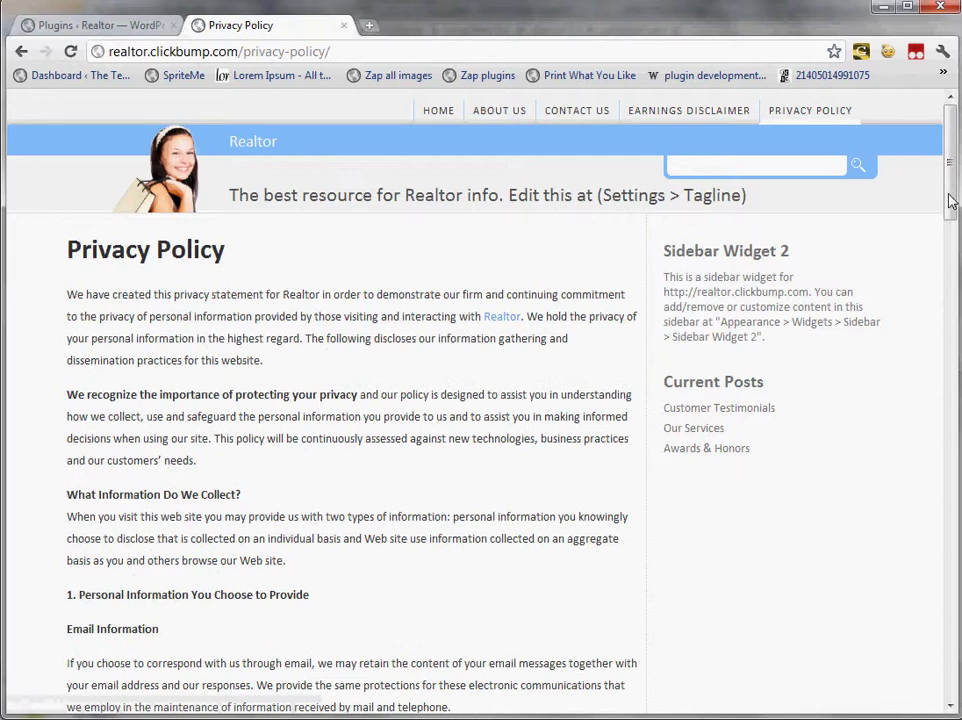
scroll(952, 195, down, 1)
drag(952, 192, 947, 155)
click(434, 111)
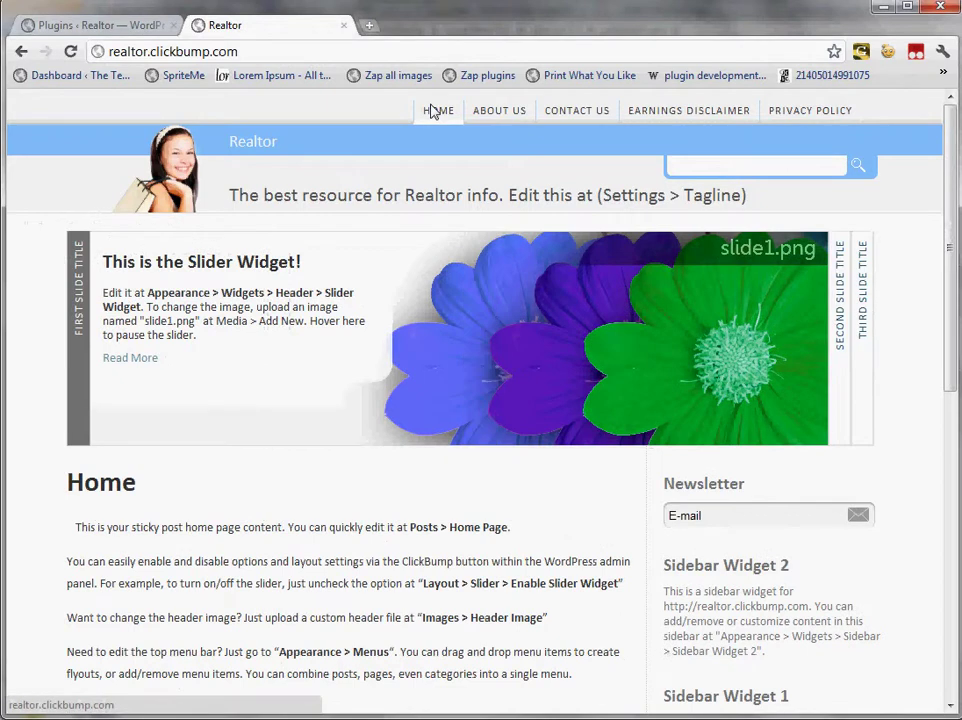
Step: Open the ClickBump 5 options in the site admin and bring up the upload window for adding or upgrading templates
click(125, 25)
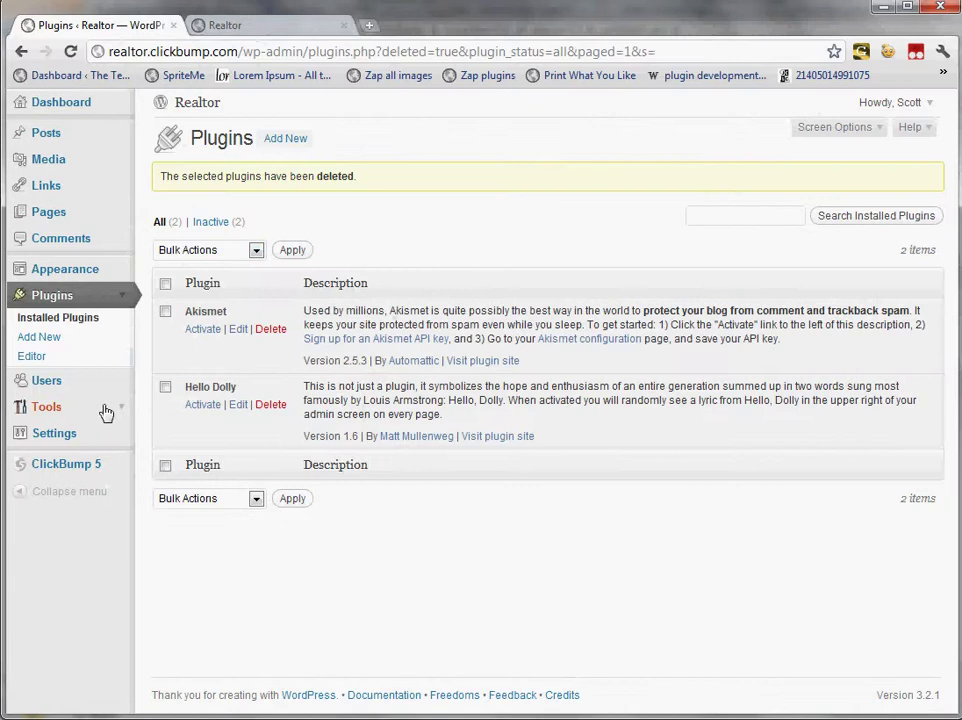
click(89, 466)
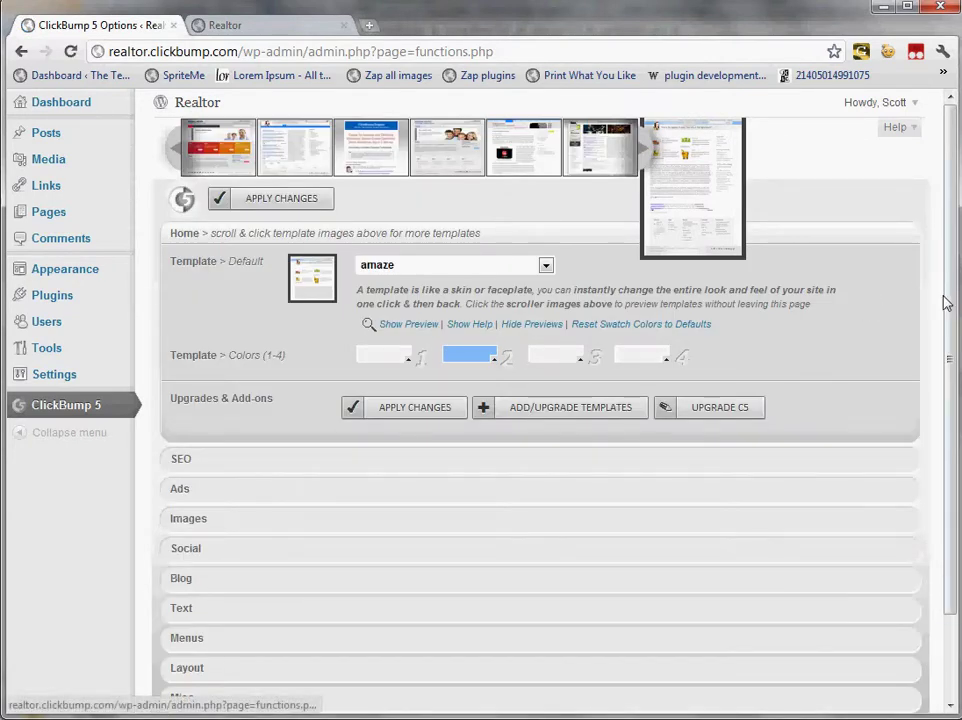
drag(949, 301, 939, 256)
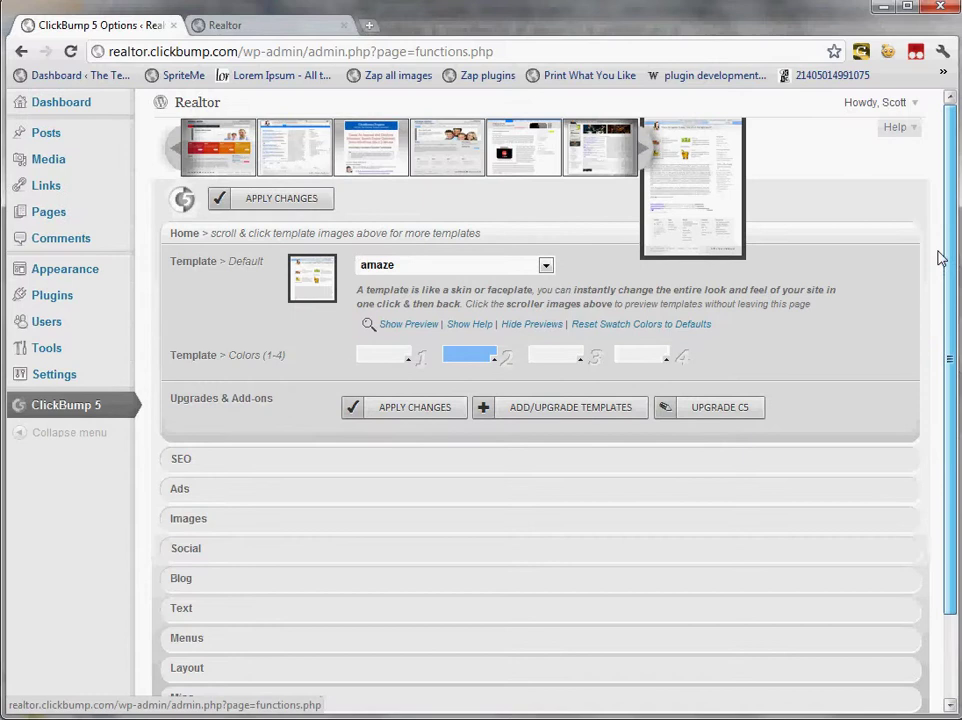
click(567, 413)
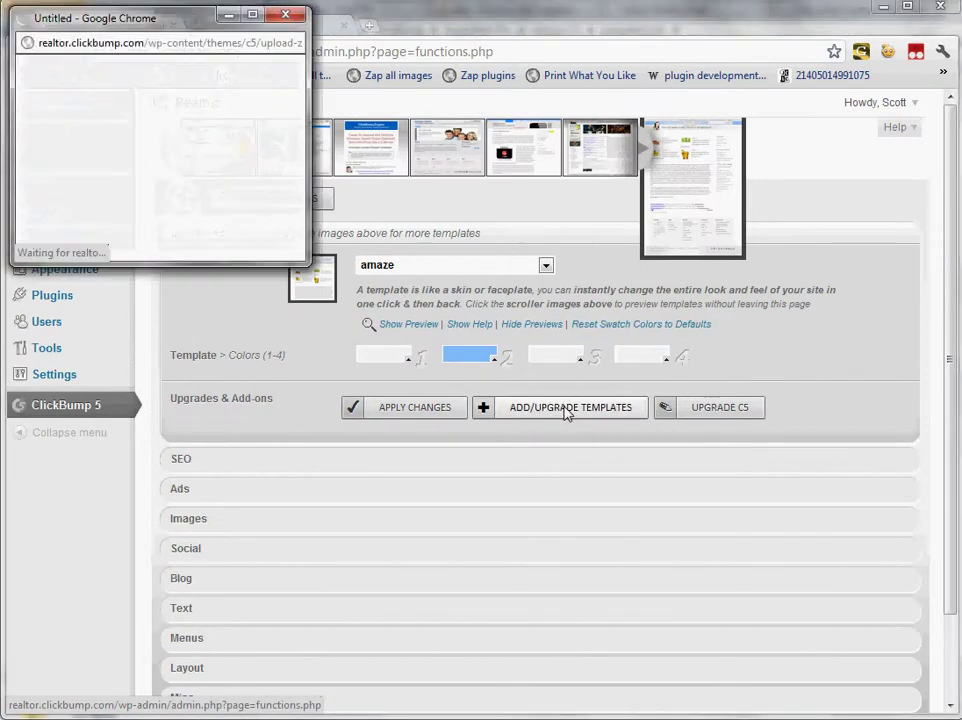
Step: Upload canvas.zip from the canvas source folder under Templates > Premium, and apply it to finish installing the template
click(93, 176)
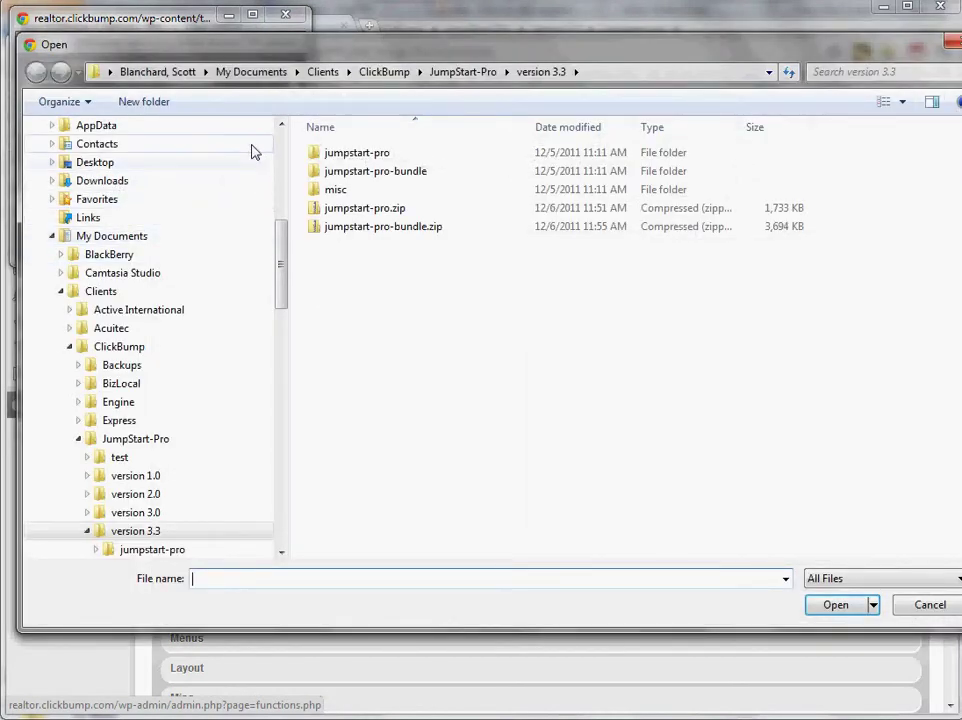
click(280, 148)
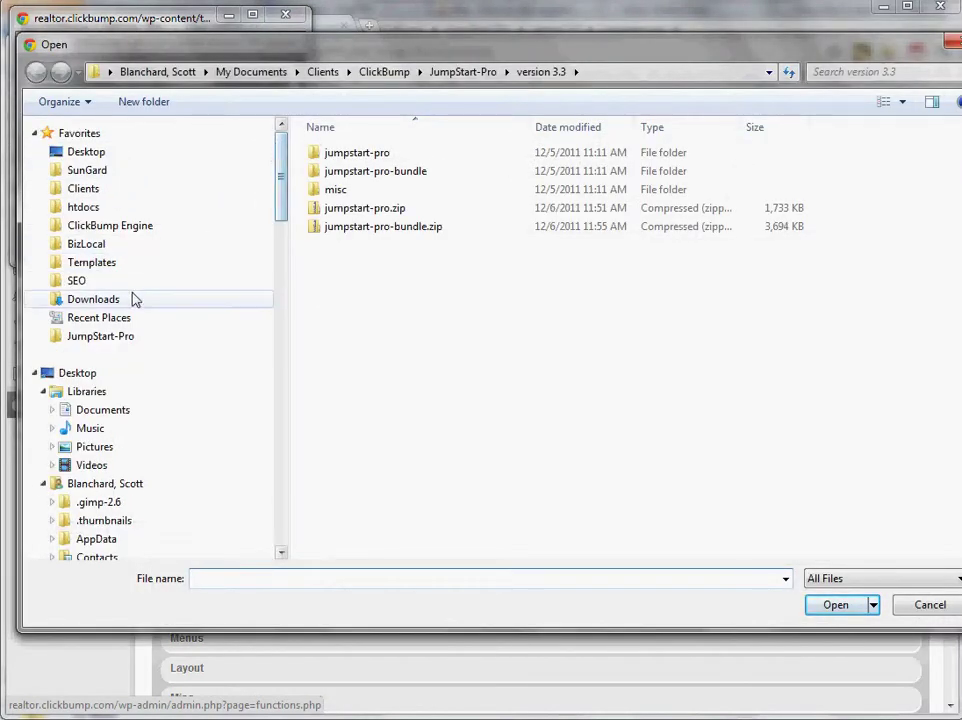
click(144, 266)
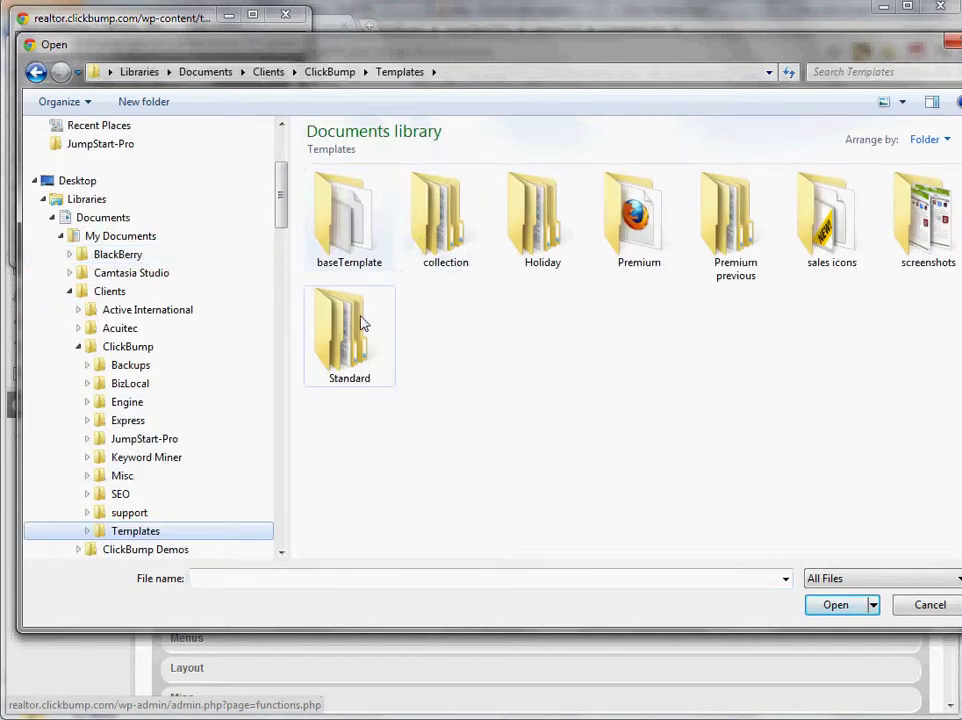
double_click(676, 220)
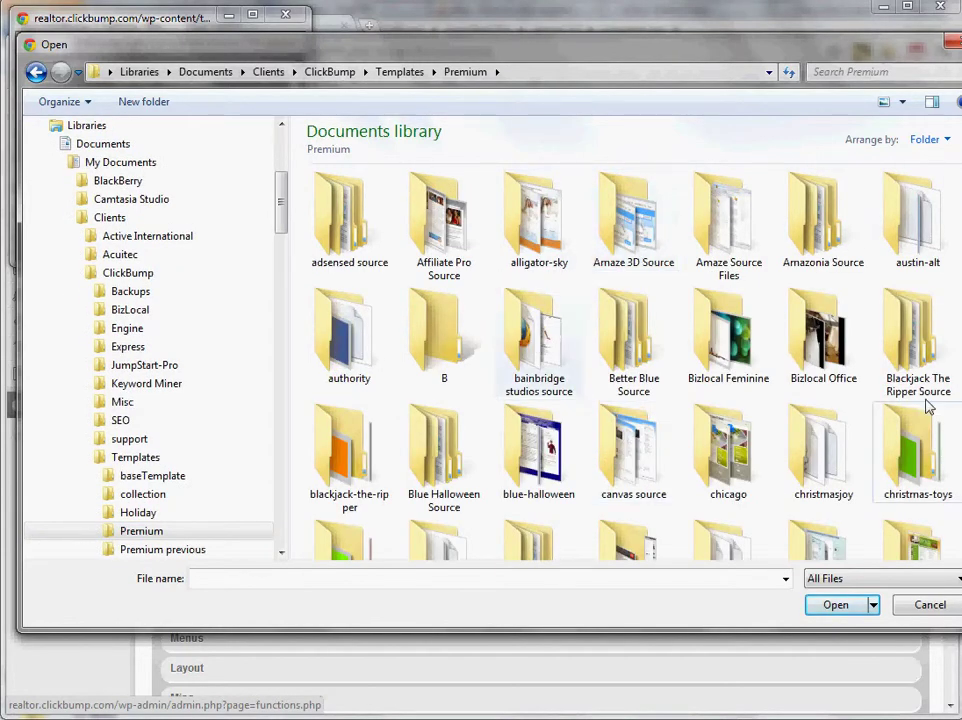
double_click(648, 456)
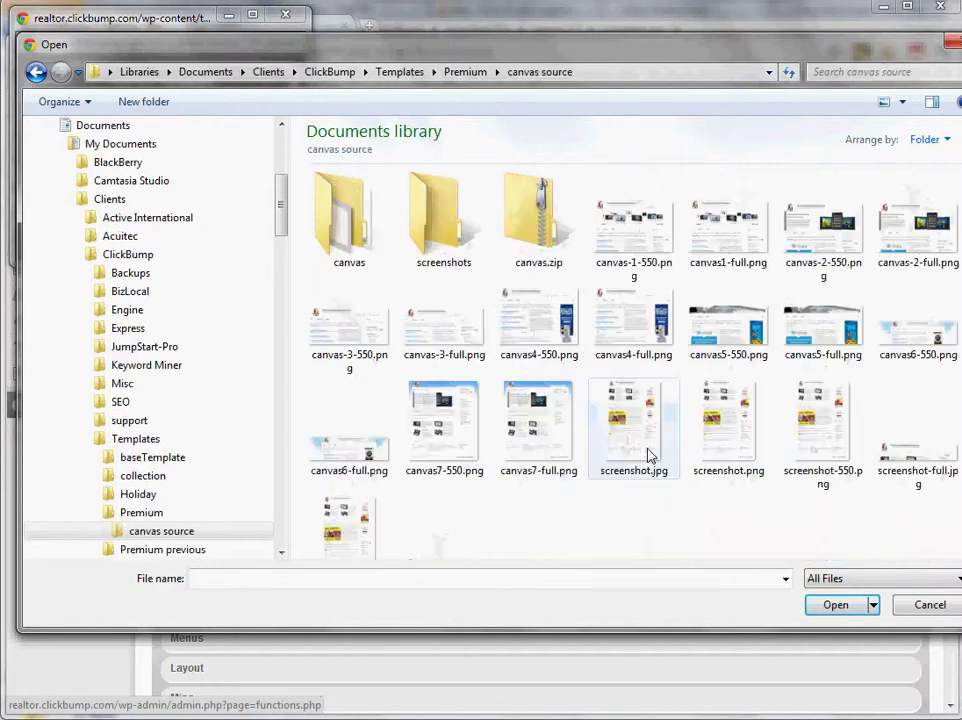
click(546, 264)
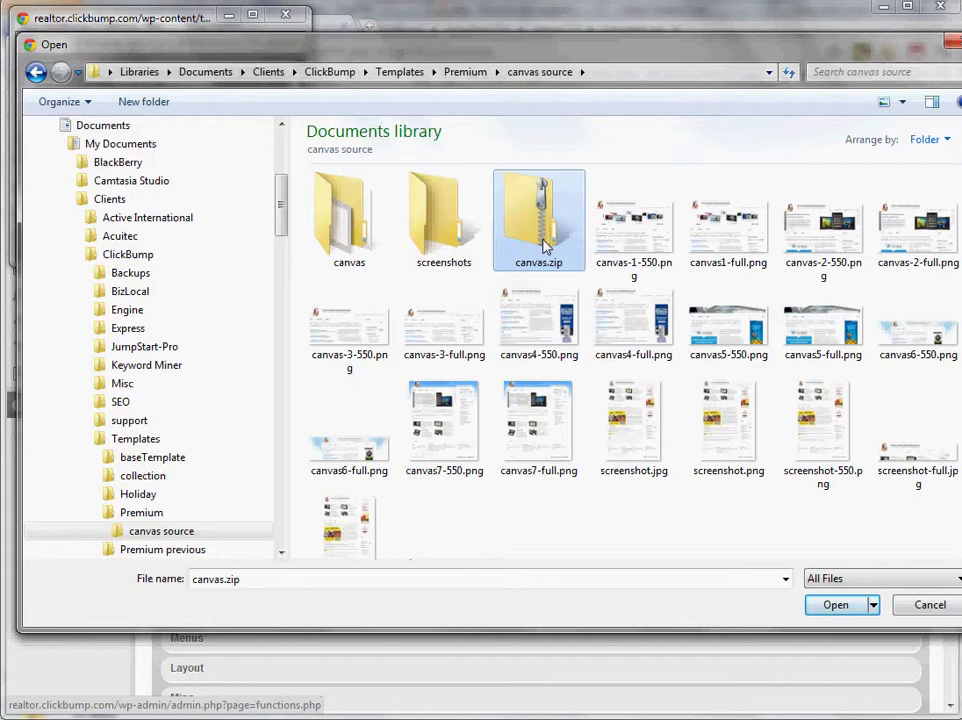
double_click(546, 245)
click(62, 209)
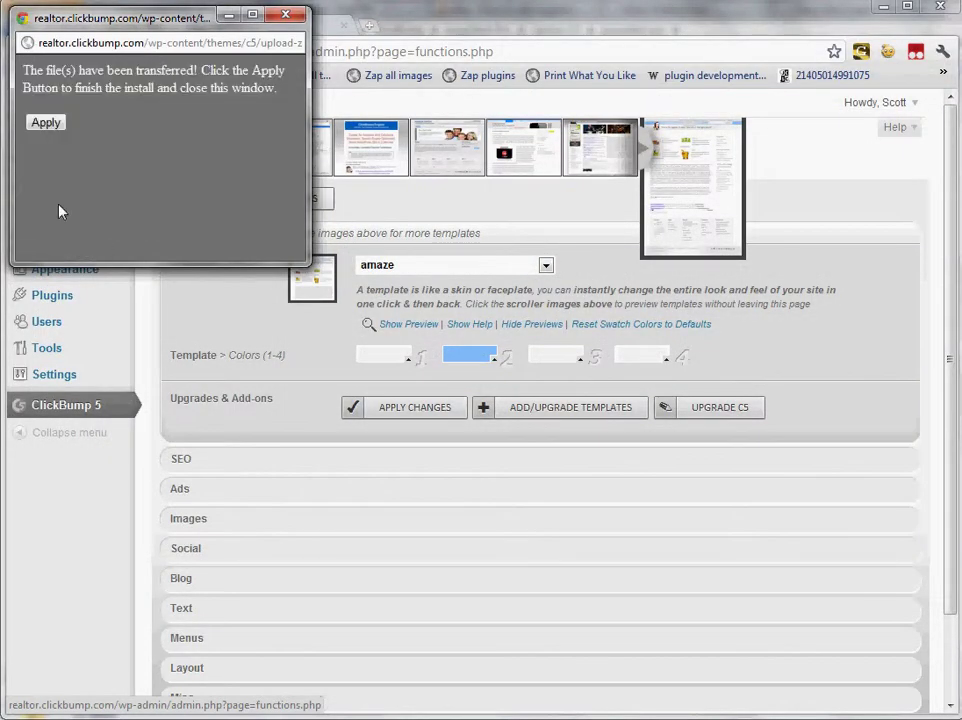
click(46, 121)
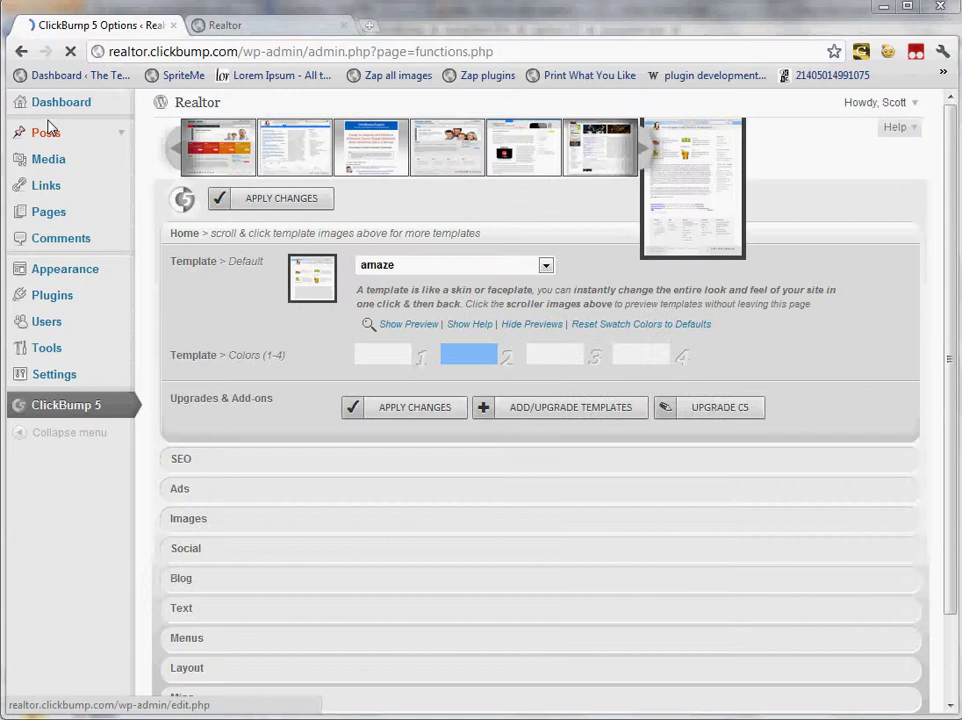
Step: Set the default template to canvas and apply the changes
click(492, 265)
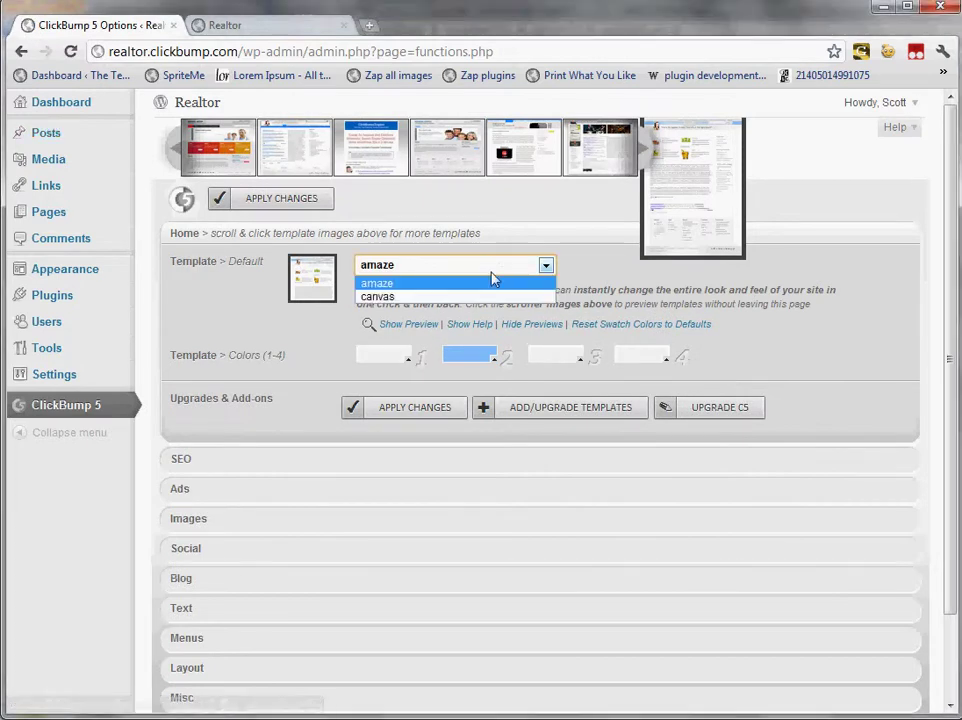
click(480, 298)
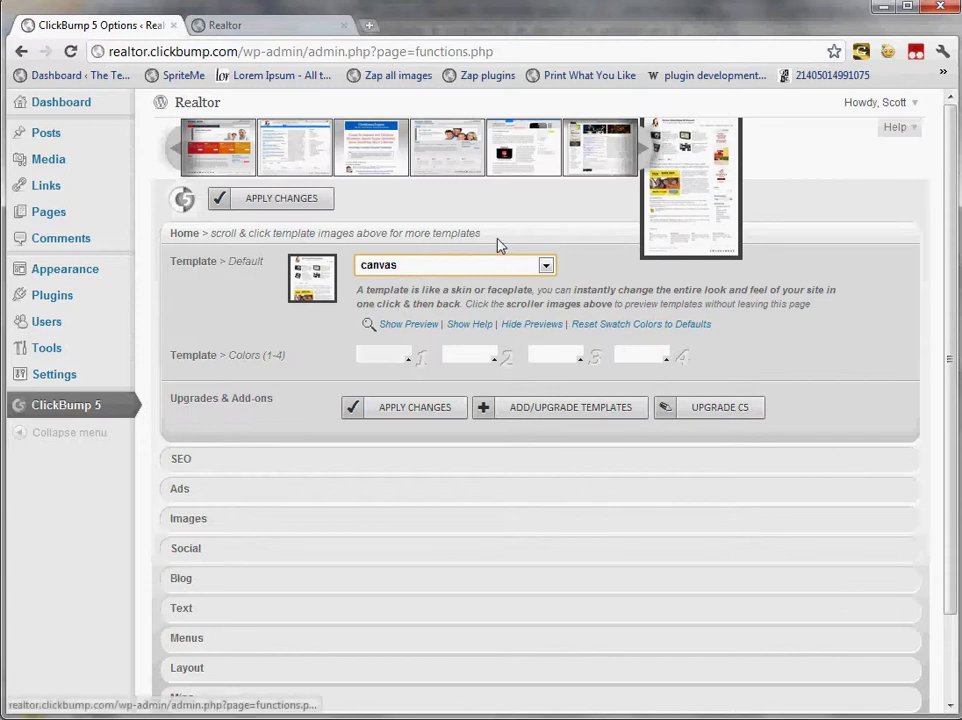
click(285, 199)
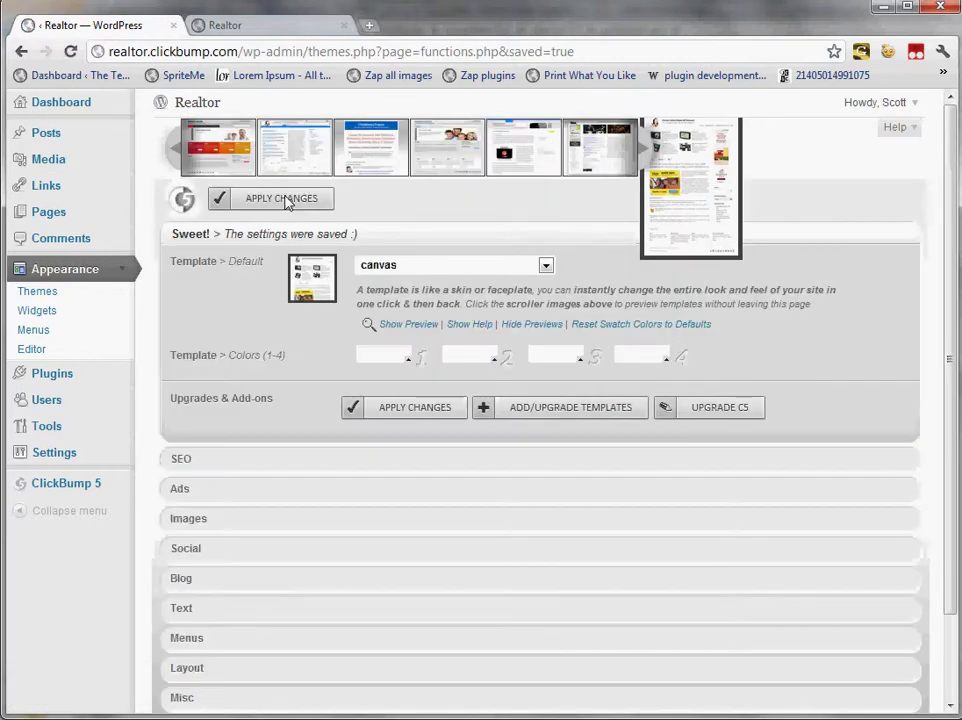
Step: Reload the site's front page and examine the header, slider and sidebar in the canvas template
key(ctrl+Tab)
key(F5)
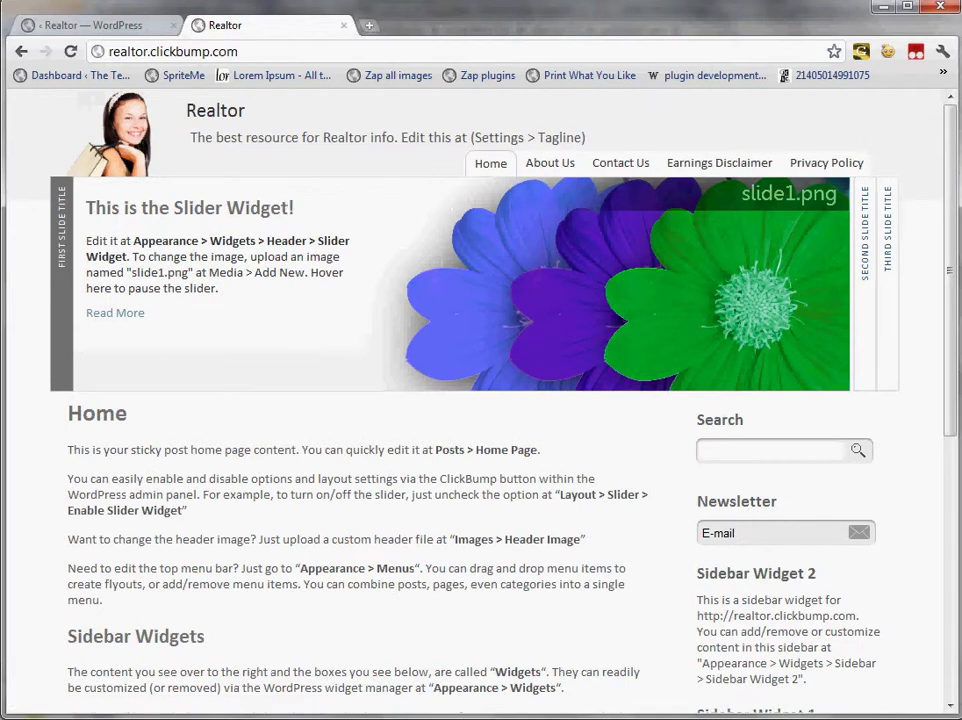
mouse_move(951, 150)
mouse_down()
mouse_move(953, 456)
mouse_move(958, 143)
mouse_up()
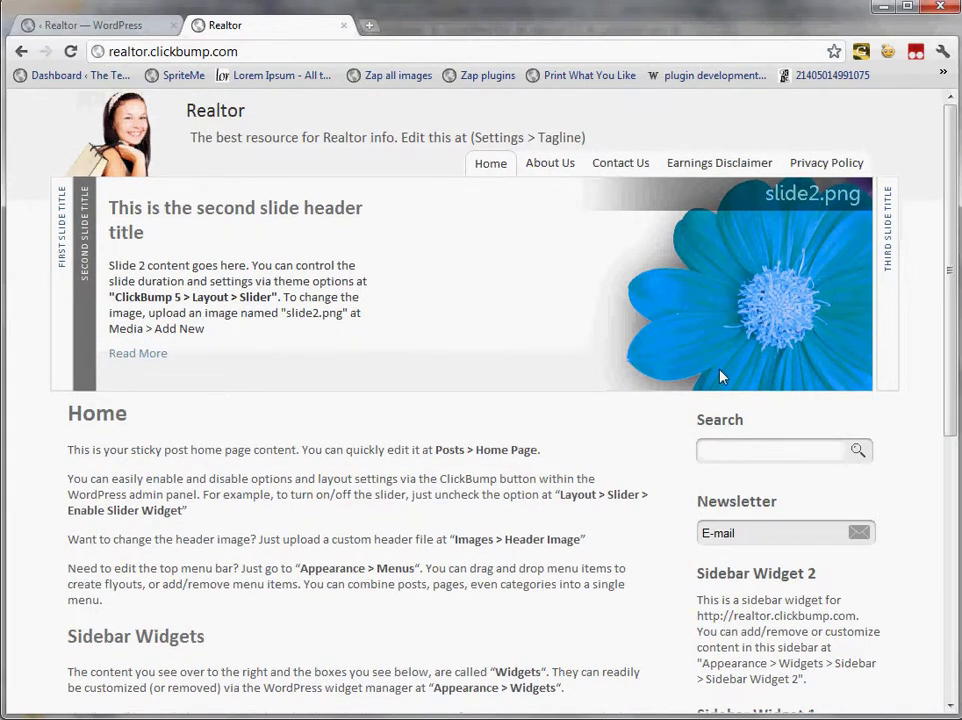
Step: Set template color 1 to the blue 007fff in the ClickBump options and apply the changes
key(ctrl+Tab)
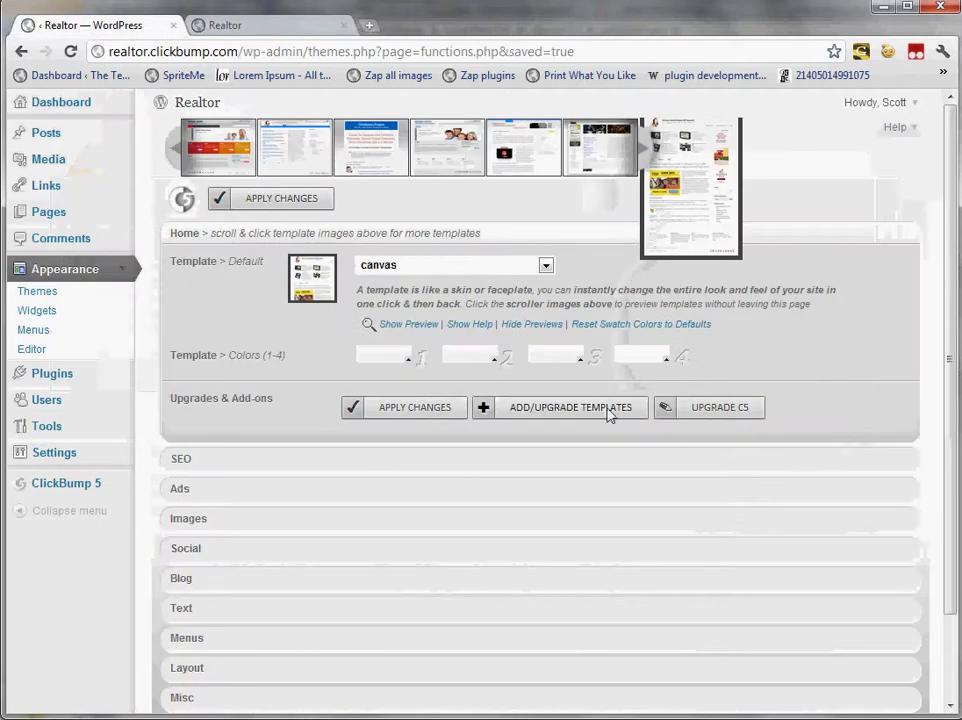
click(399, 358)
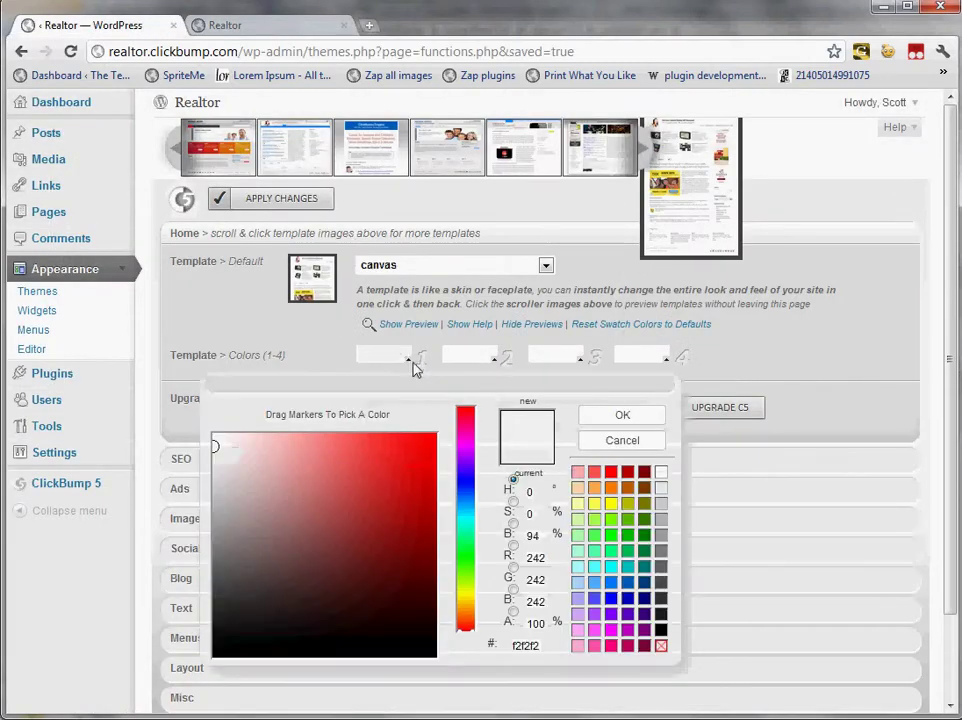
click(611, 581)
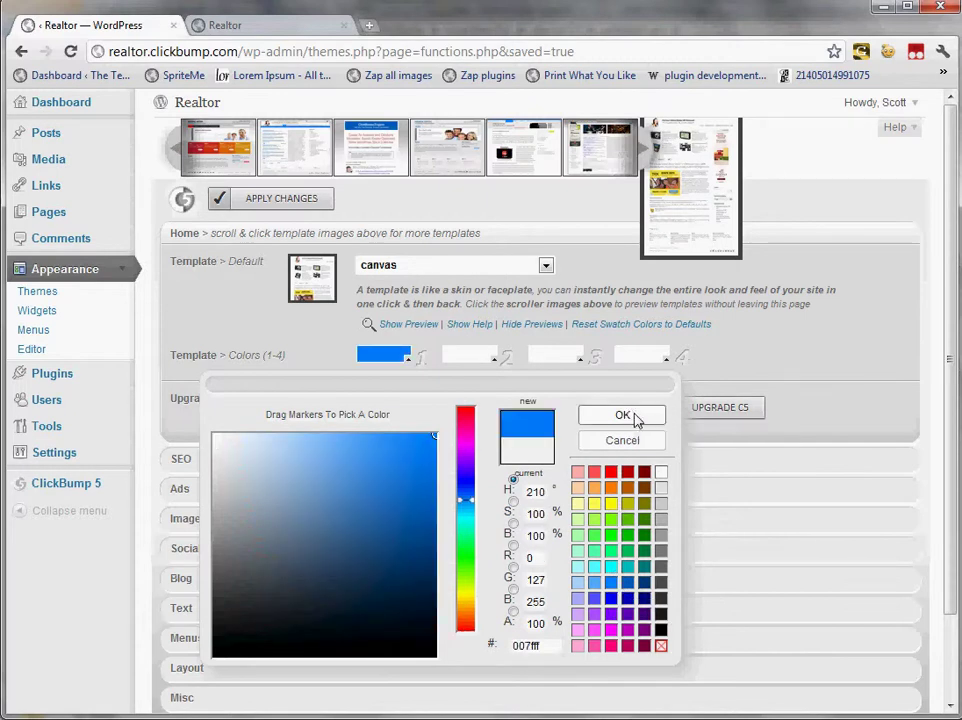
click(622, 414)
click(300, 200)
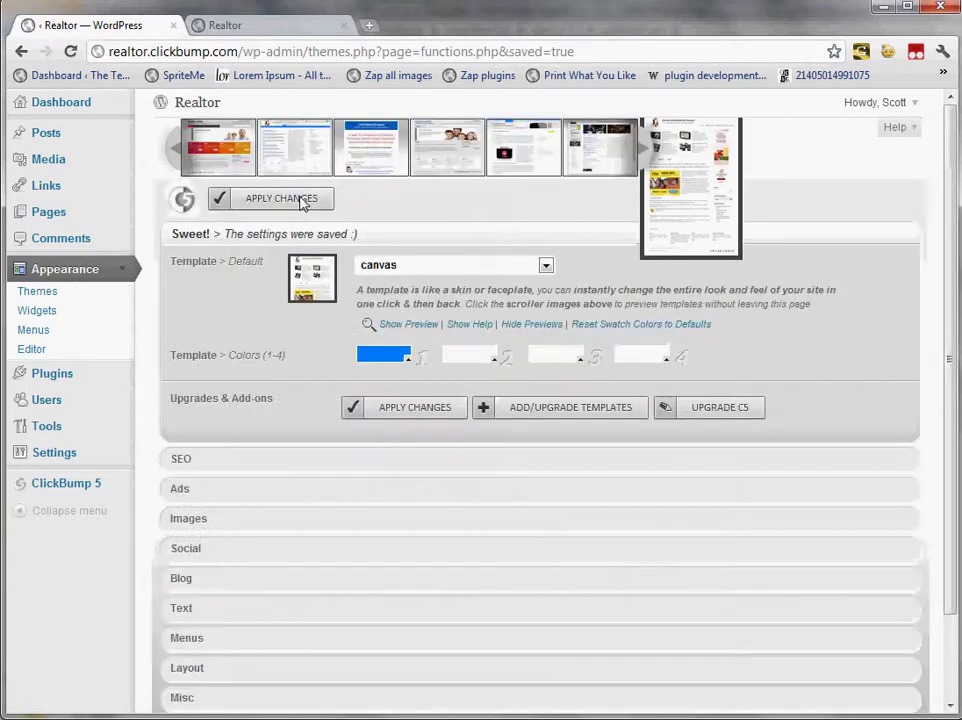
Step: View the front page with the new template color, from the header down through the content and back up
key(ctrl+Tab)
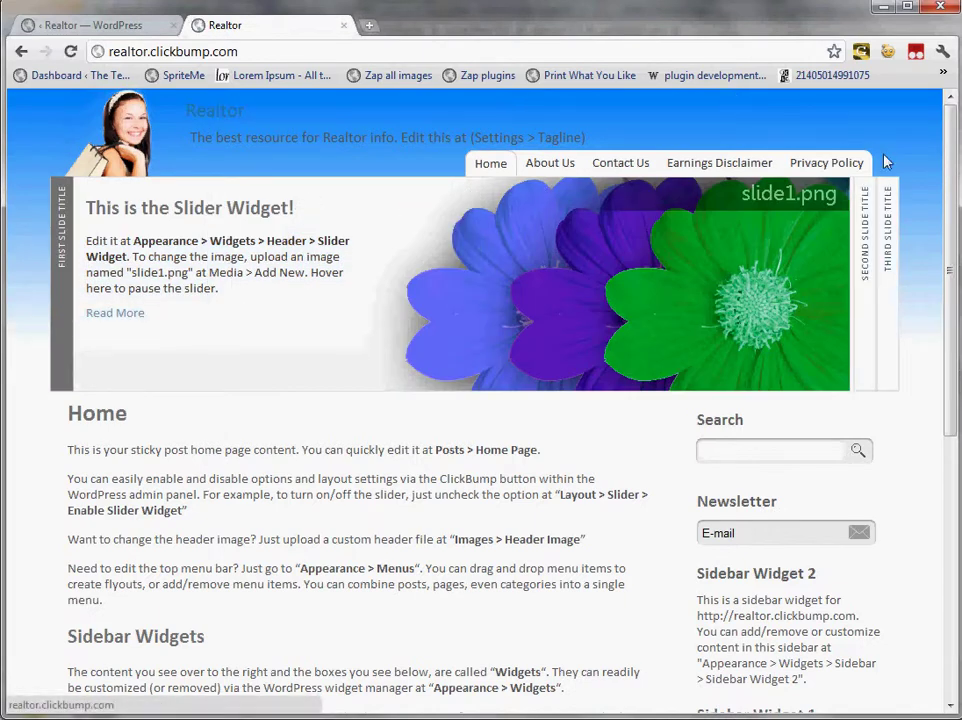
scroll(937, 401, down, 5)
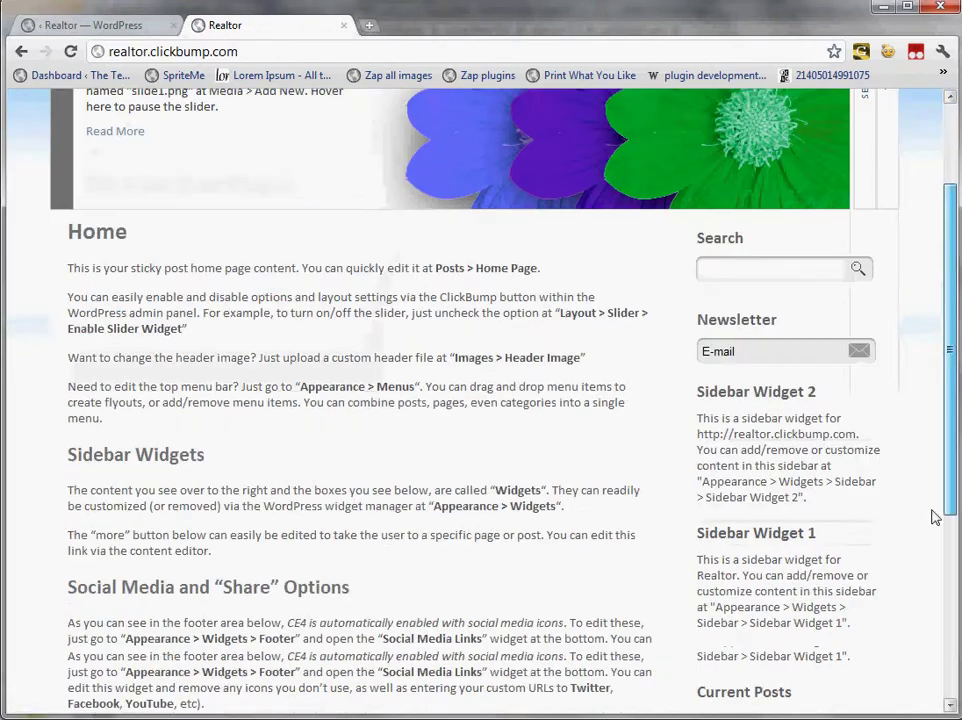
scroll(928, 563, up, 5)
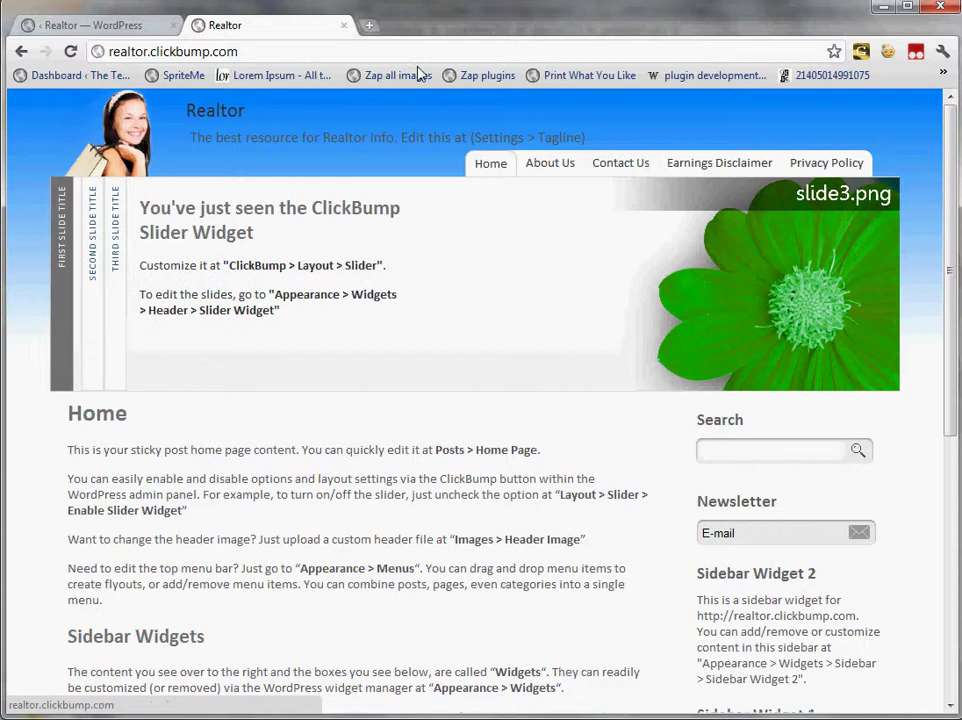
Step: In the Site Menu, nest Contact Us and Privacy Policy under About Us, leaving Earnings Disclaimer last at top level, and save the menu
click(157, 24)
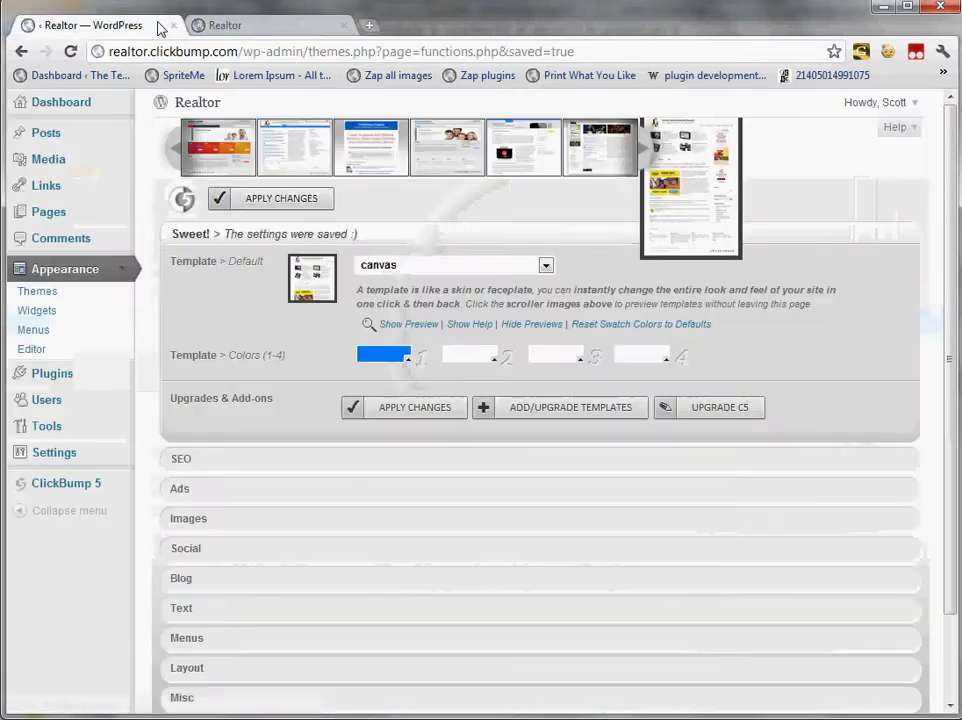
click(96, 330)
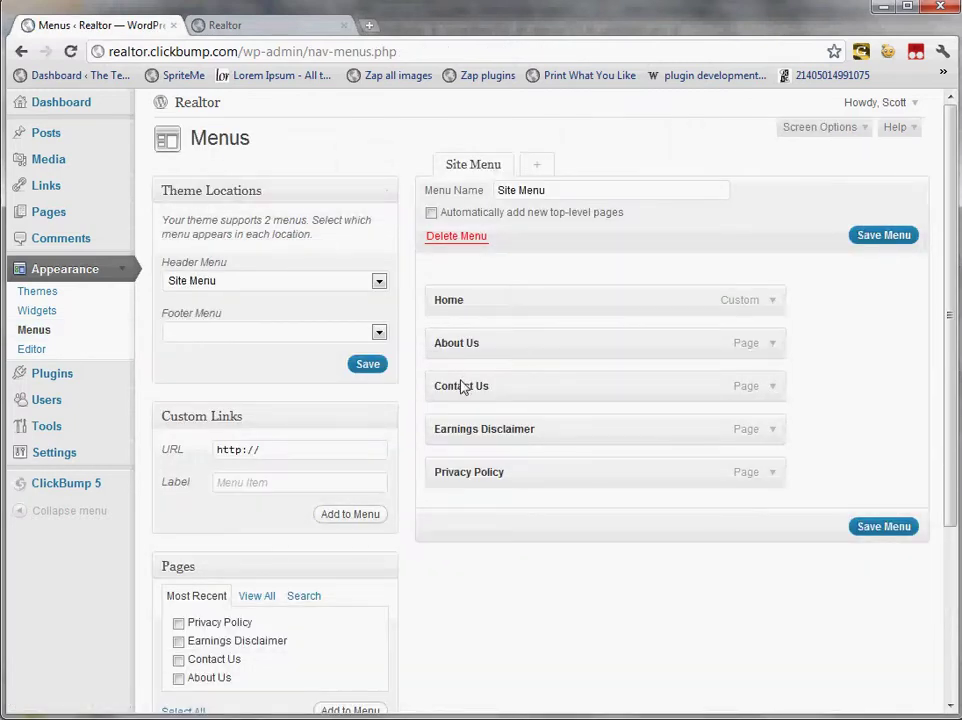
drag(462, 393, 498, 386)
mouse_move(486, 436)
mouse_down()
mouse_move(507, 429)
mouse_move(486, 434)
mouse_up()
drag(486, 484, 520, 430)
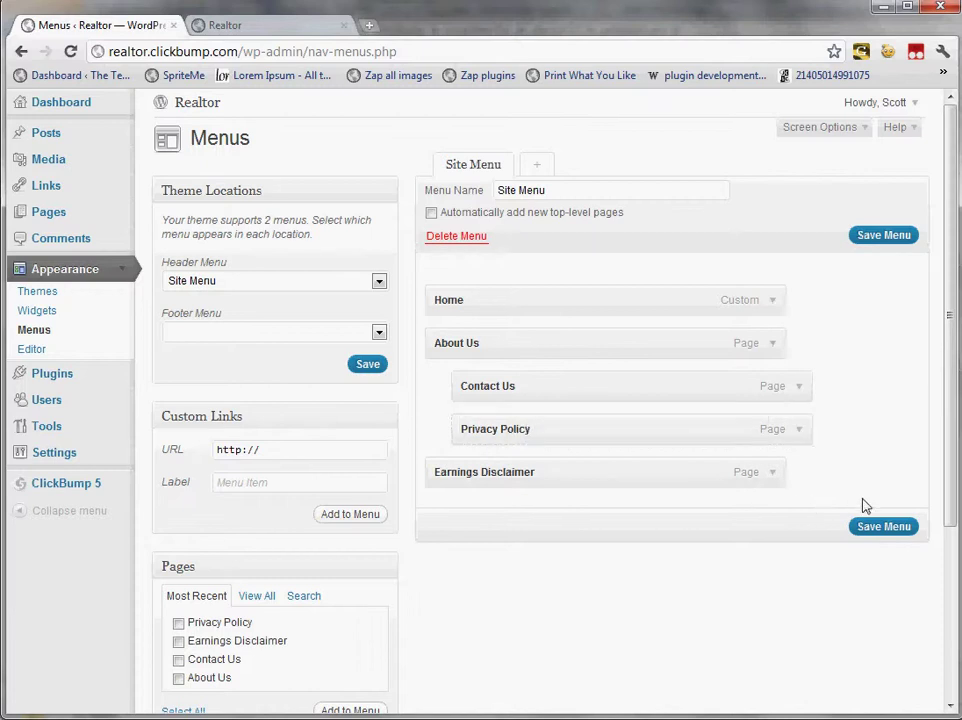
click(884, 527)
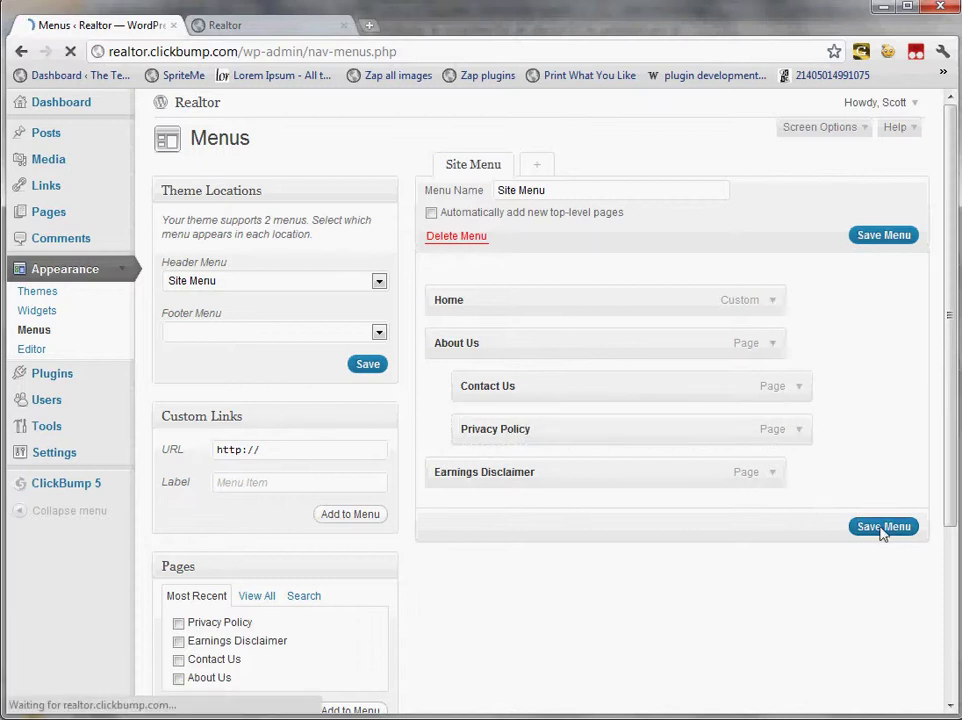
Step: Reload the site's front page and check the rearranged header menu, including the items nested under About Us
key(ctrl+Tab)
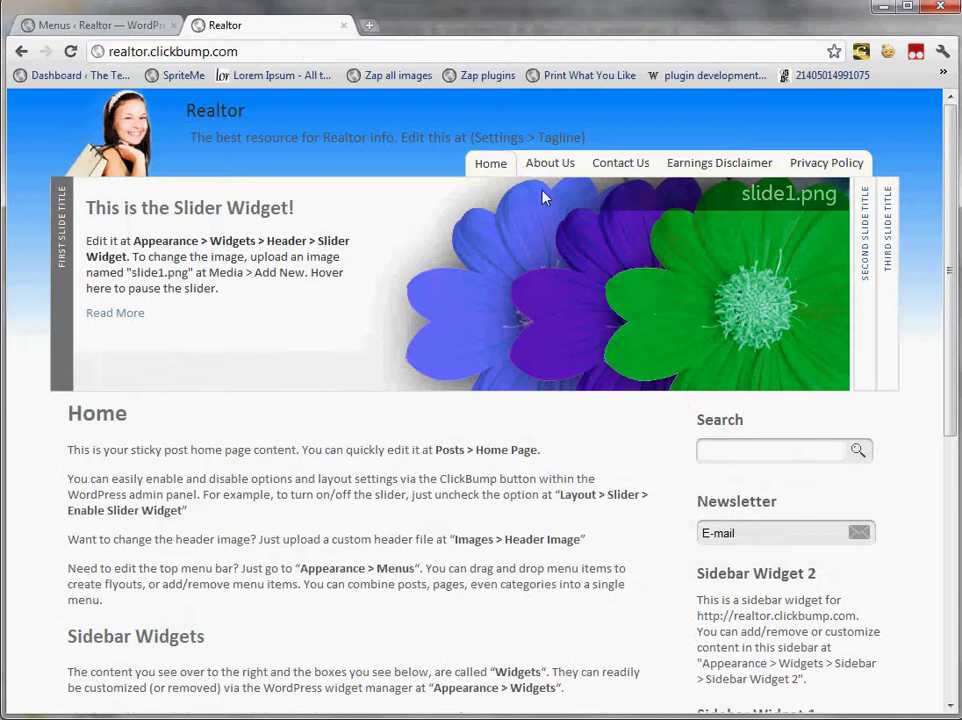
key(F5)
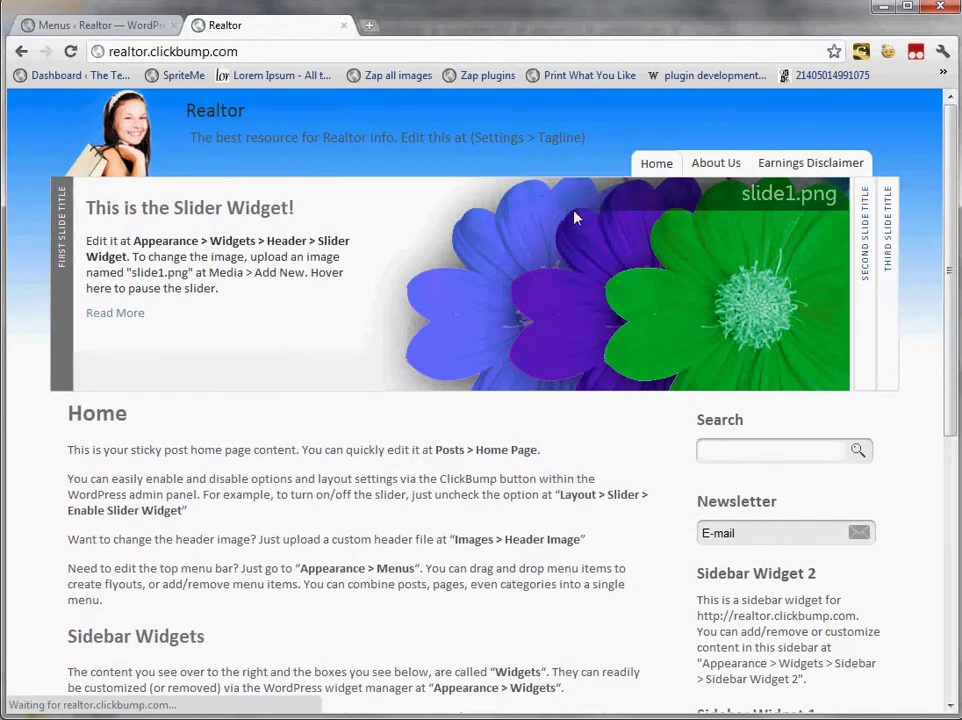
mouse_move(716, 172)
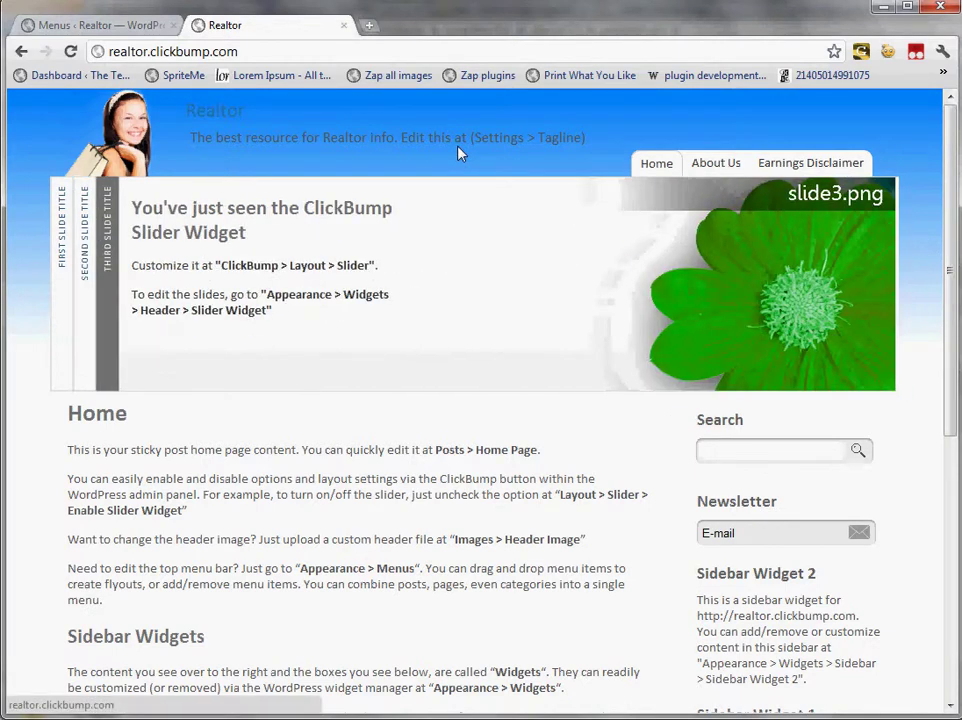
click(112, 58)
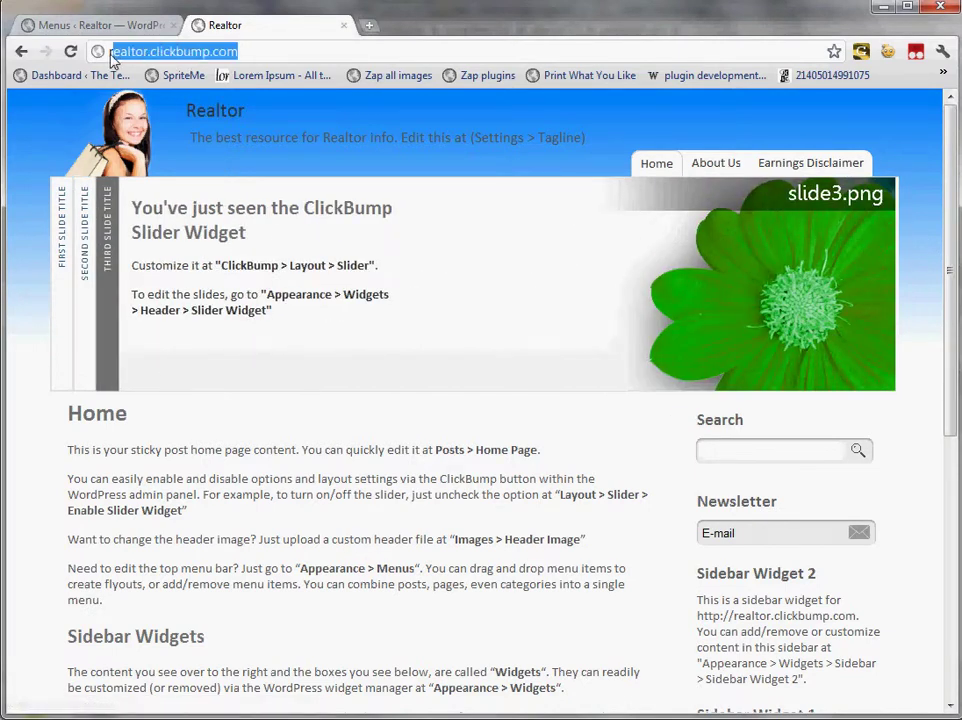